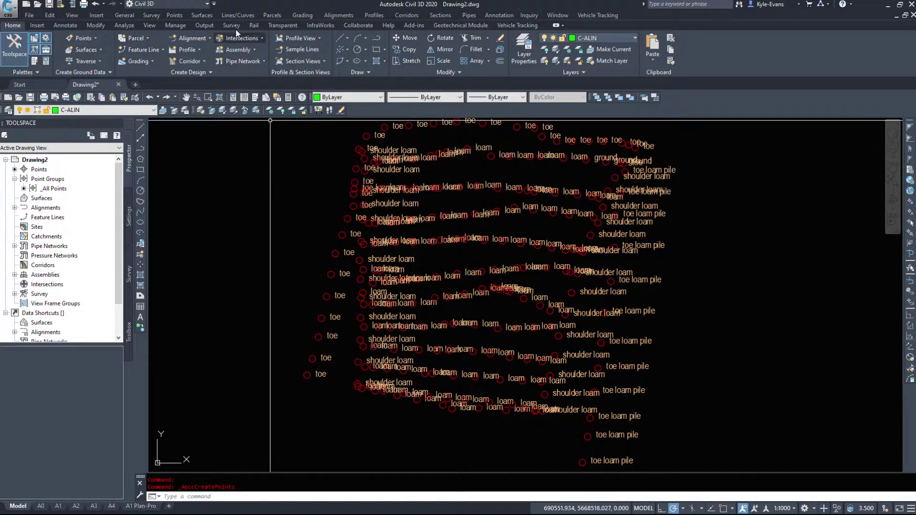
- Start creating points from the Points right-click menu, then close the window and cancel
right_click(39, 167)
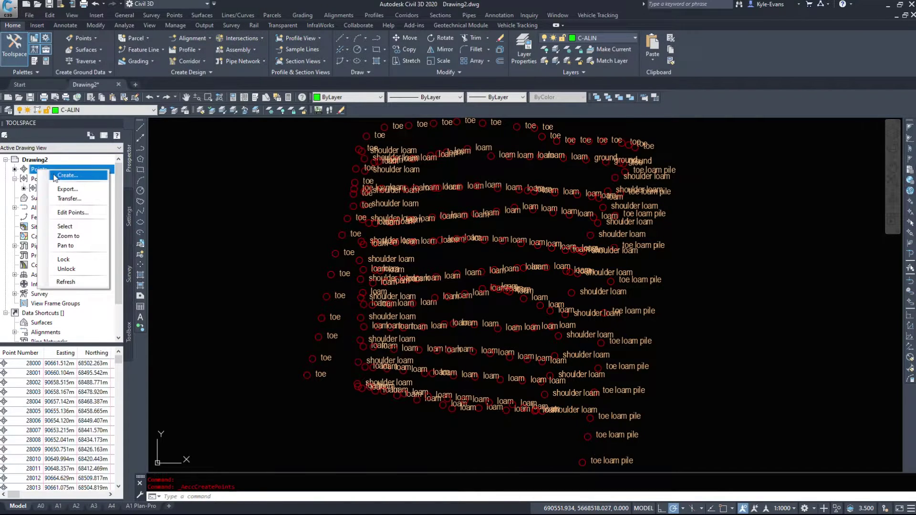
click(68, 175)
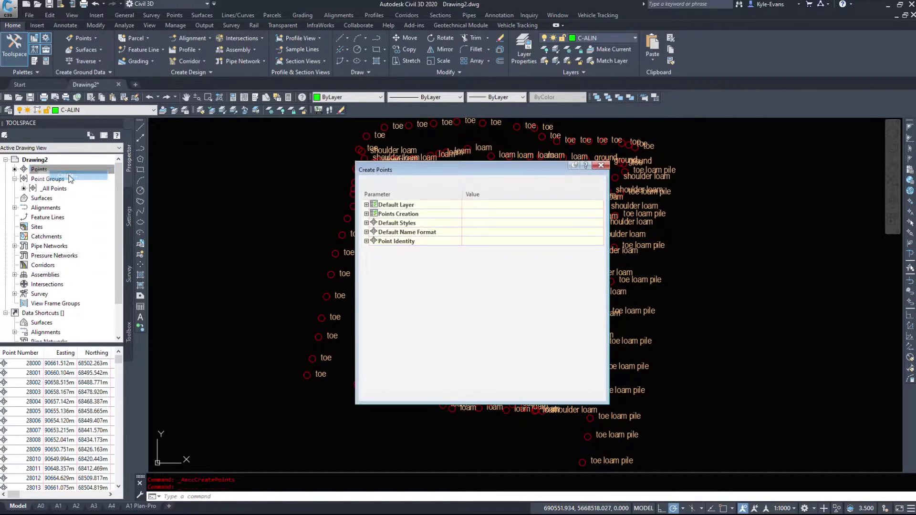
click(599, 165)
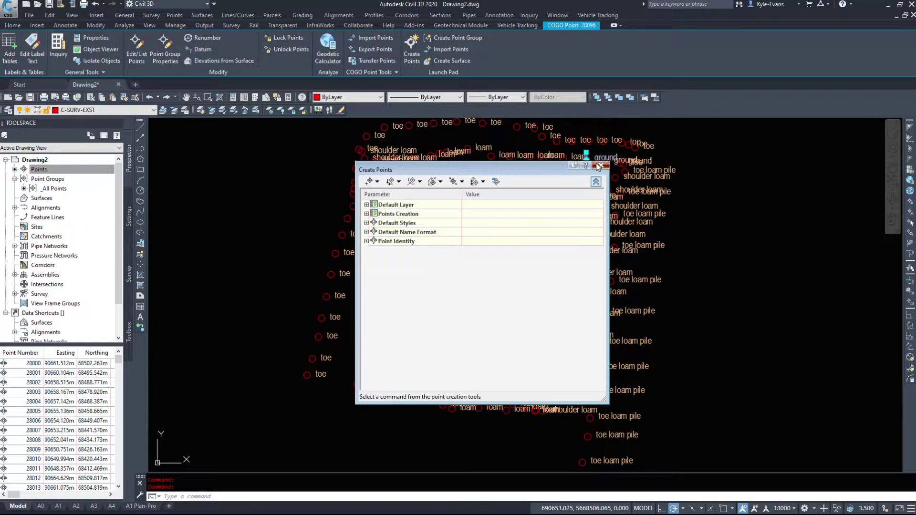
key(Escape)
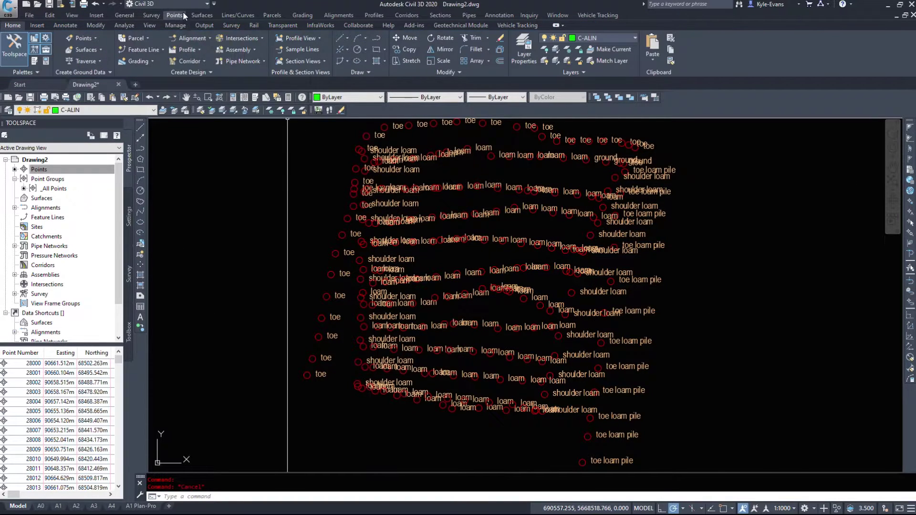
- Open Point Creation Tools from the Home ribbon's Points menu and move the window up-left
click(176, 15)
click(186, 27)
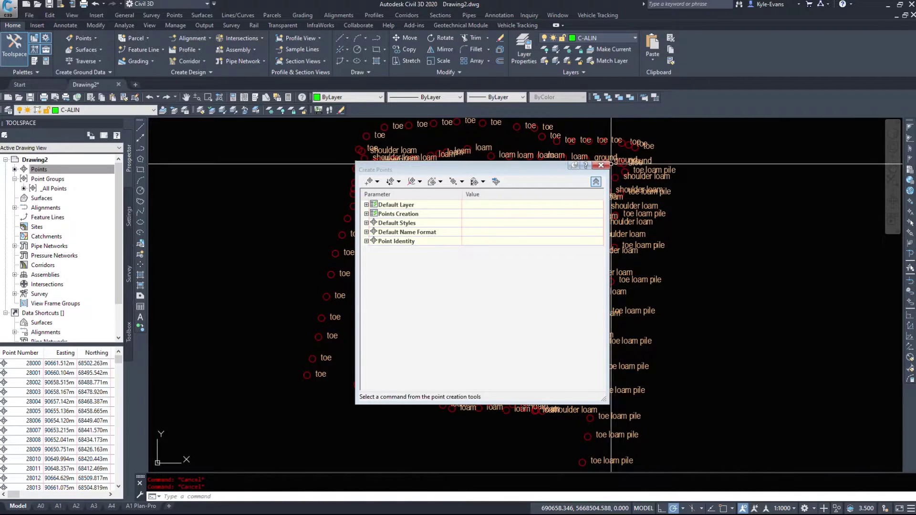
key(Escape)
click(96, 38)
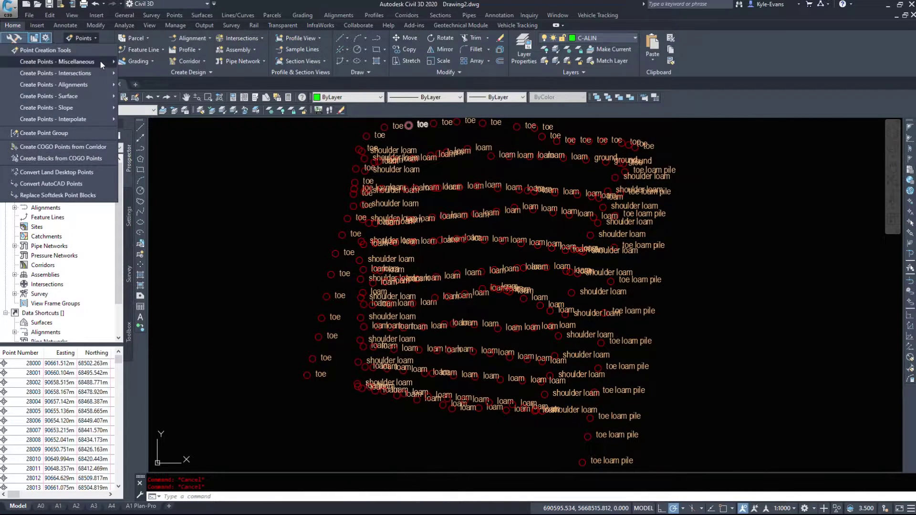
click(93, 48)
click(462, 182)
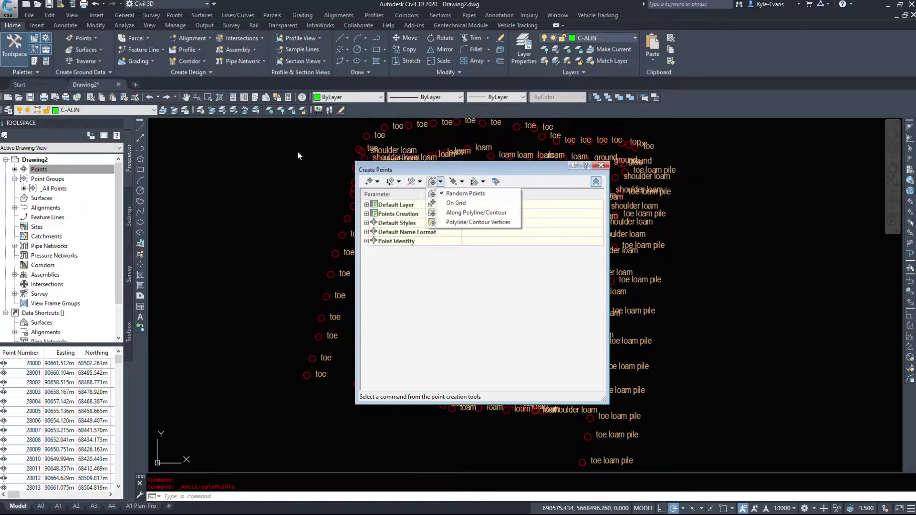
drag(446, 171, 303, 128)
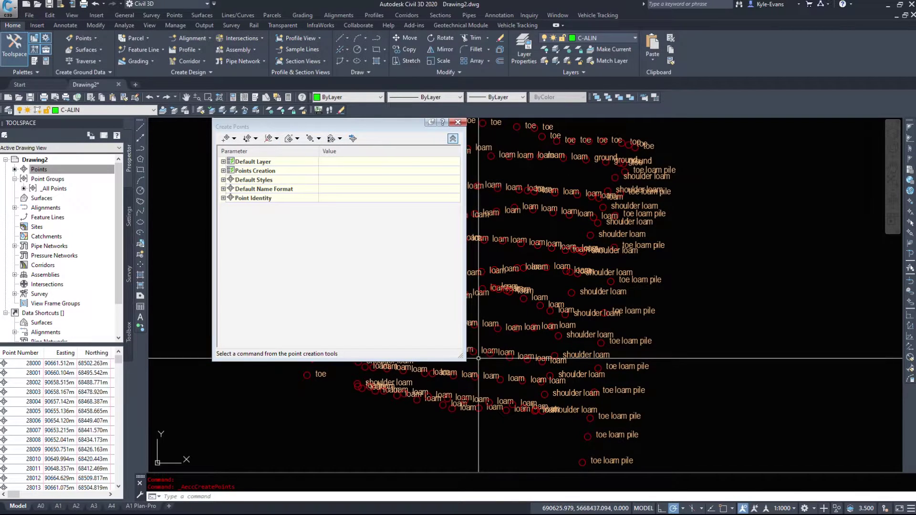
- Make the Create Points window taller and review the Miscellaneous methods, keeping Manual
drag(461, 356, 465, 391)
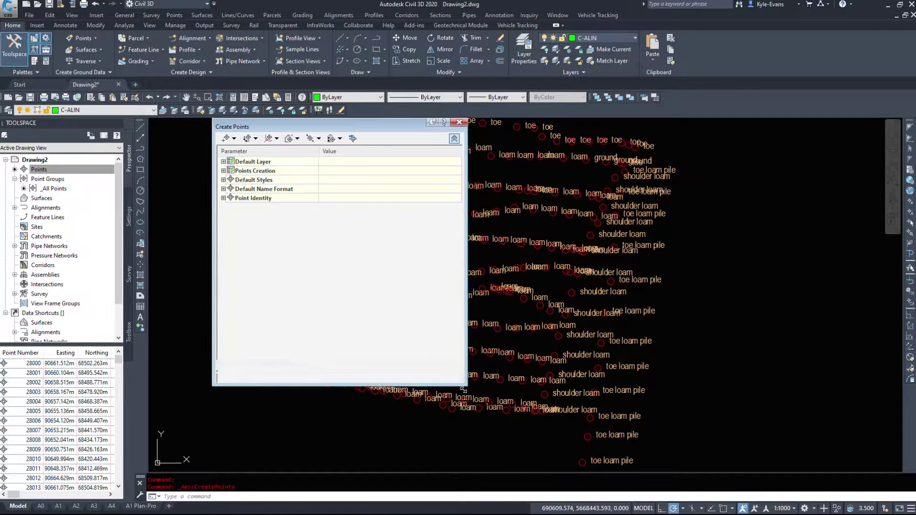
click(233, 139)
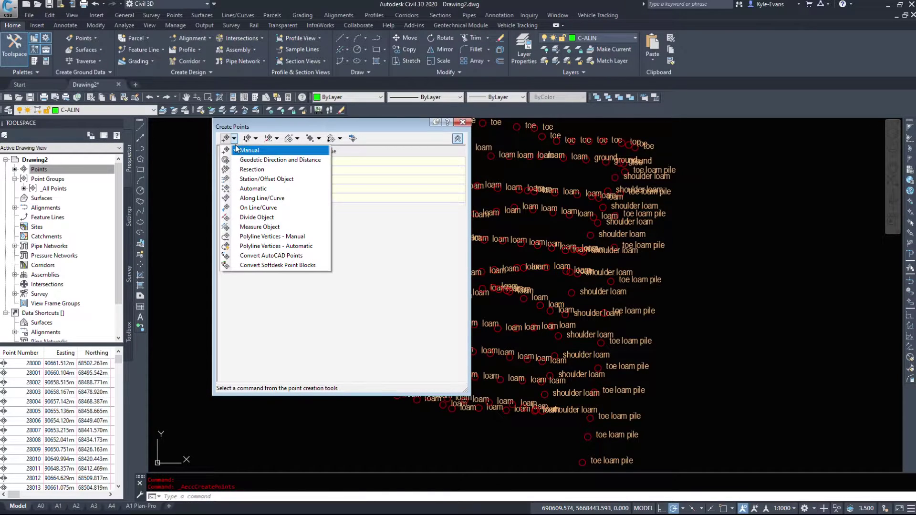
click(248, 150)
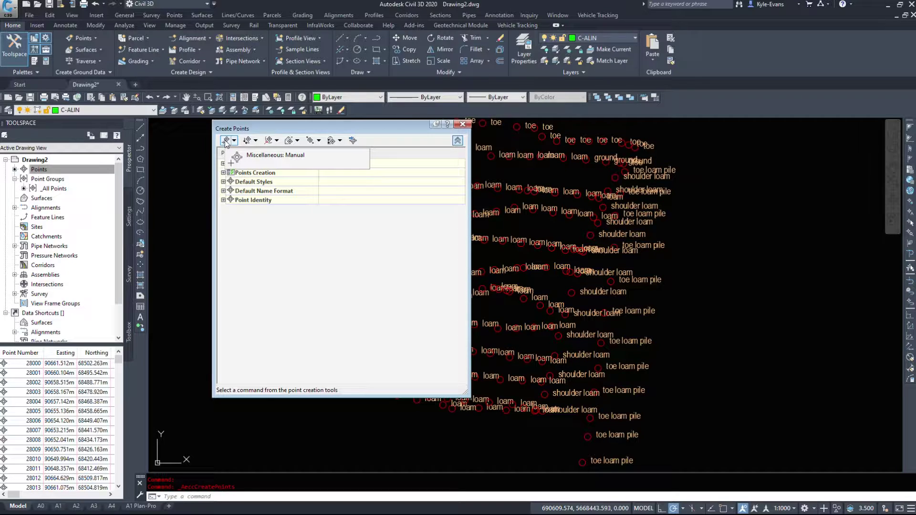
click(235, 140)
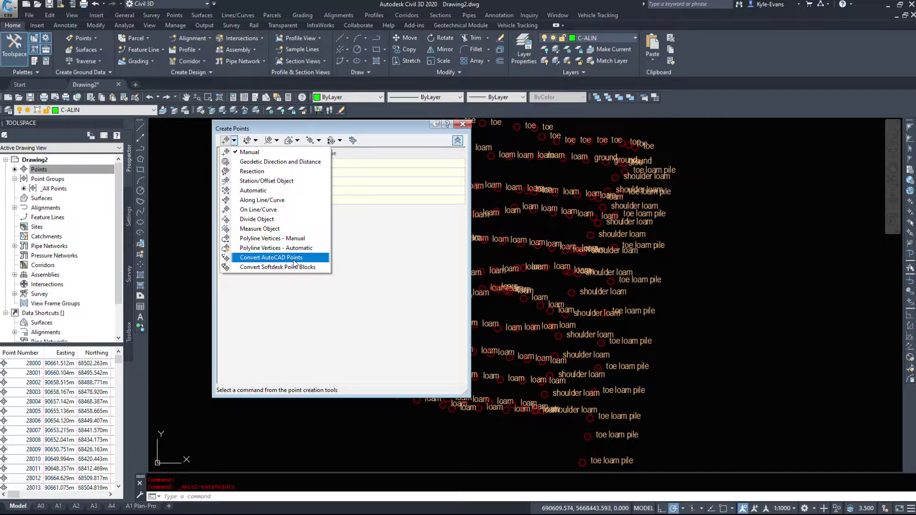
- Review the Intersection, Alignment, Surface, Interpolation and Slope method lists without choosing any
click(256, 141)
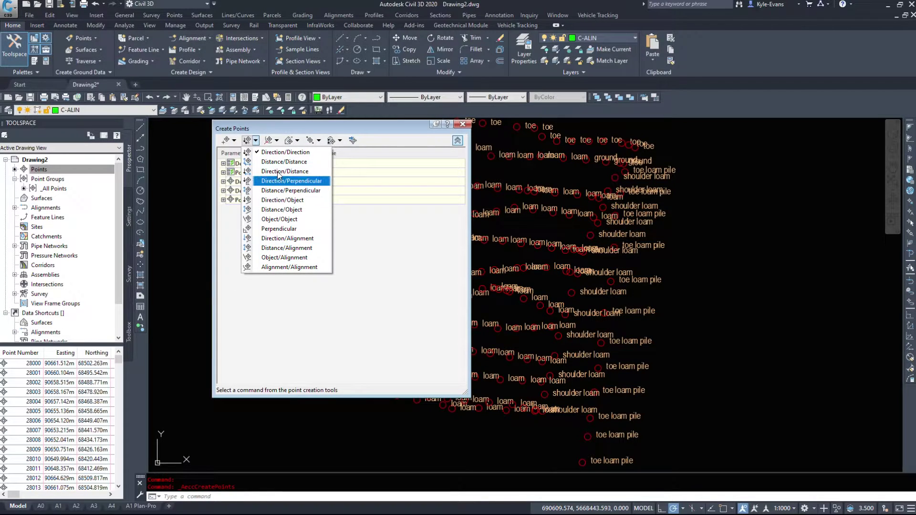
click(277, 141)
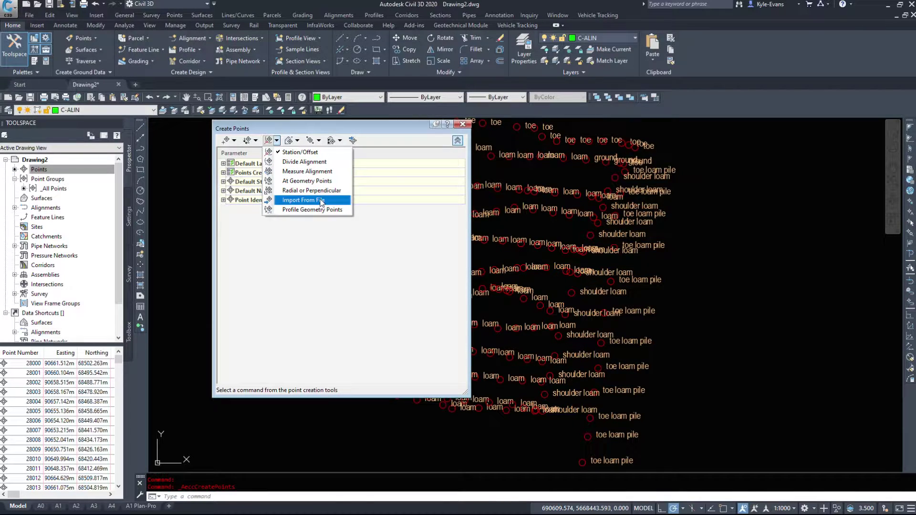
click(297, 141)
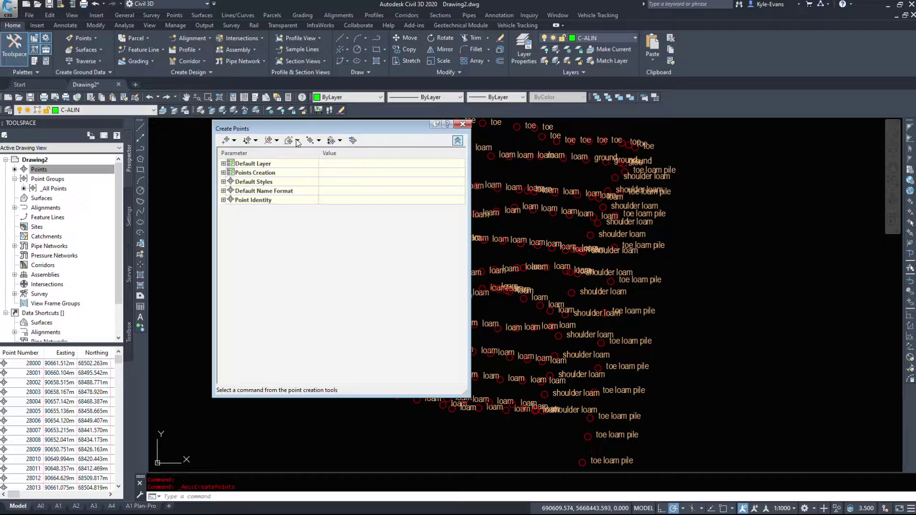
click(297, 140)
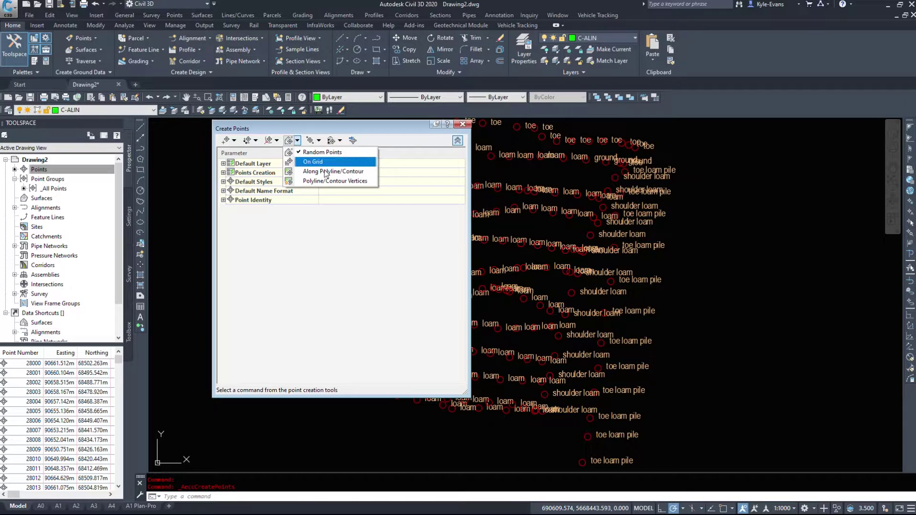
click(319, 141)
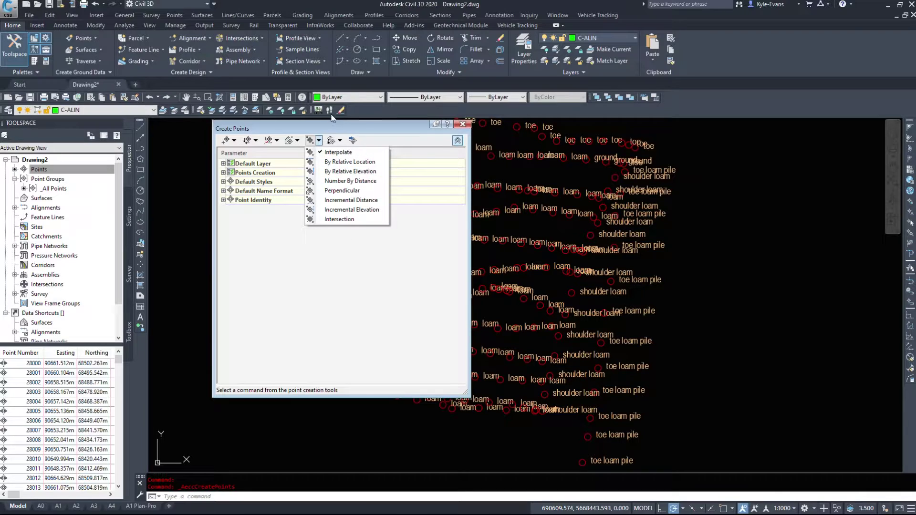
click(340, 140)
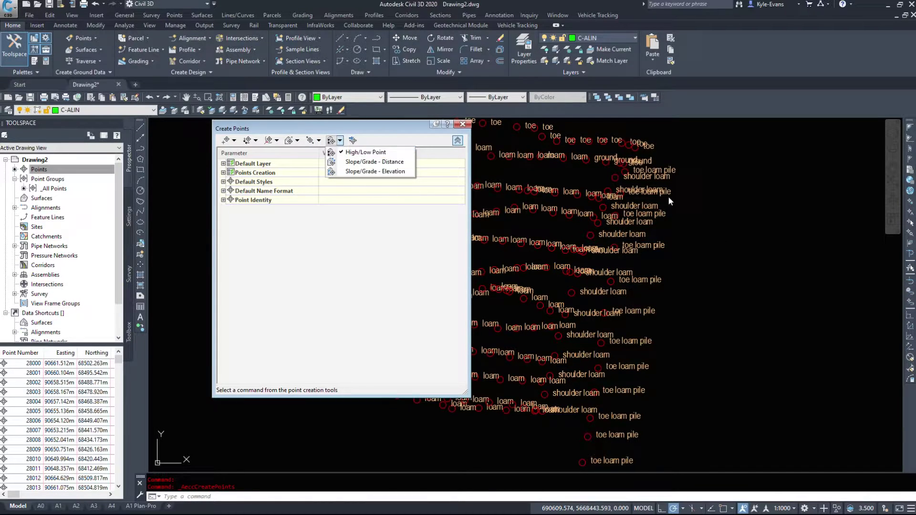
click(373, 272)
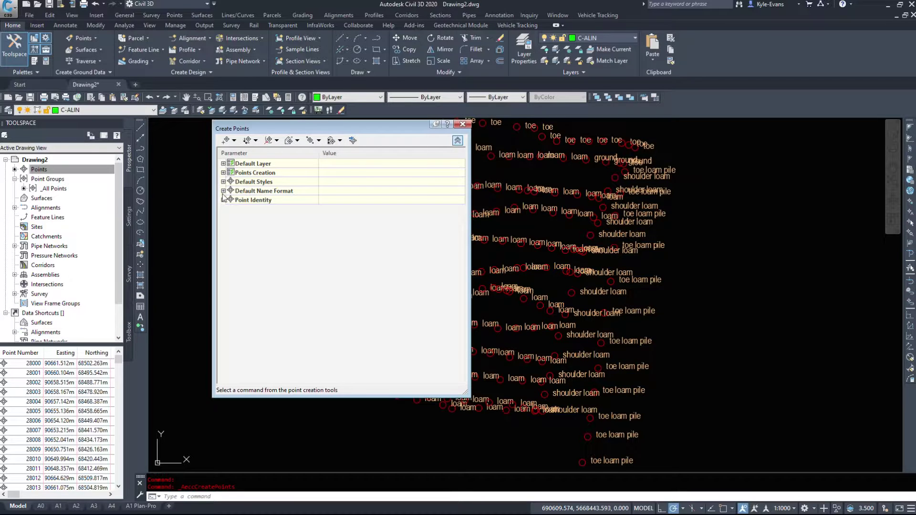
- Expand the Default Layer and Points Creation groups and restore the expanded settings table
click(223, 163)
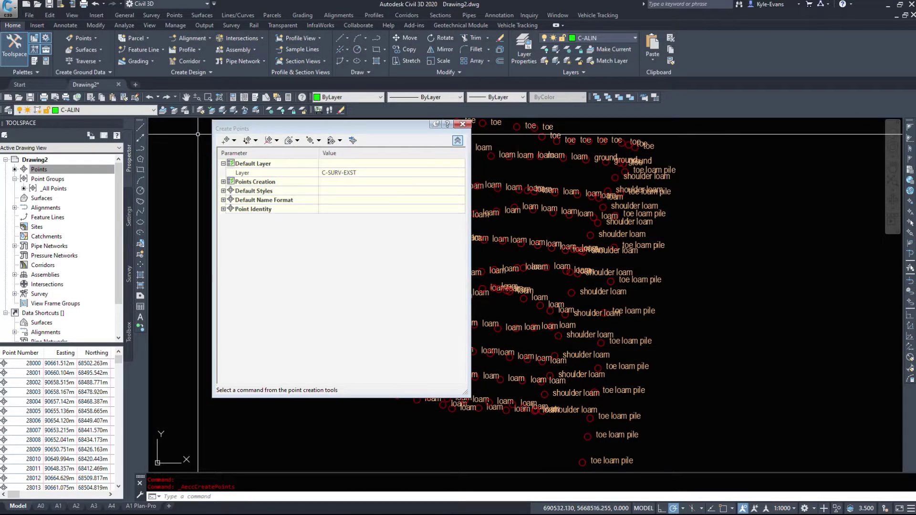
click(223, 182)
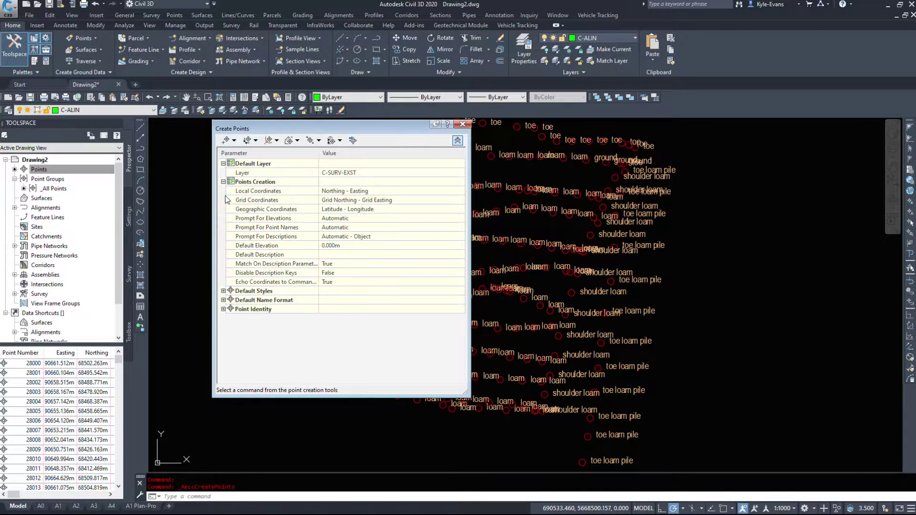
click(457, 141)
mouse_move(333, 128)
mouse_down()
mouse_move(270, 150)
mouse_move(259, 127)
mouse_move(320, 122)
mouse_up()
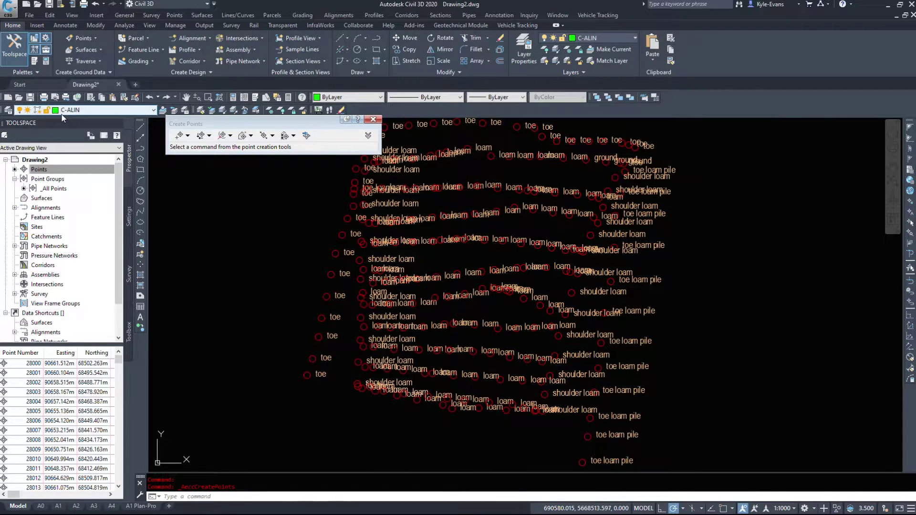
click(368, 136)
click(368, 137)
click(369, 136)
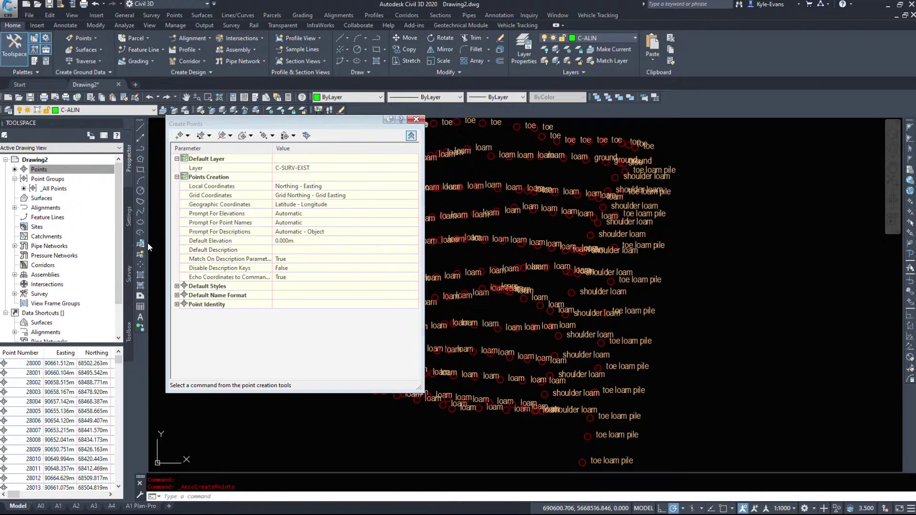
- Expand Default Styles, Default Name Format and Point Identity, and enlarge the window to show all rows
click(177, 286)
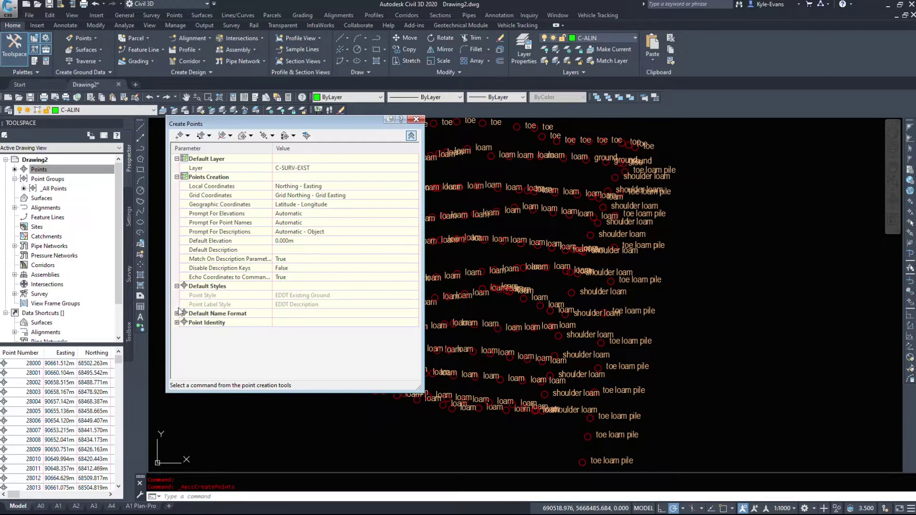
click(177, 314)
click(177, 341)
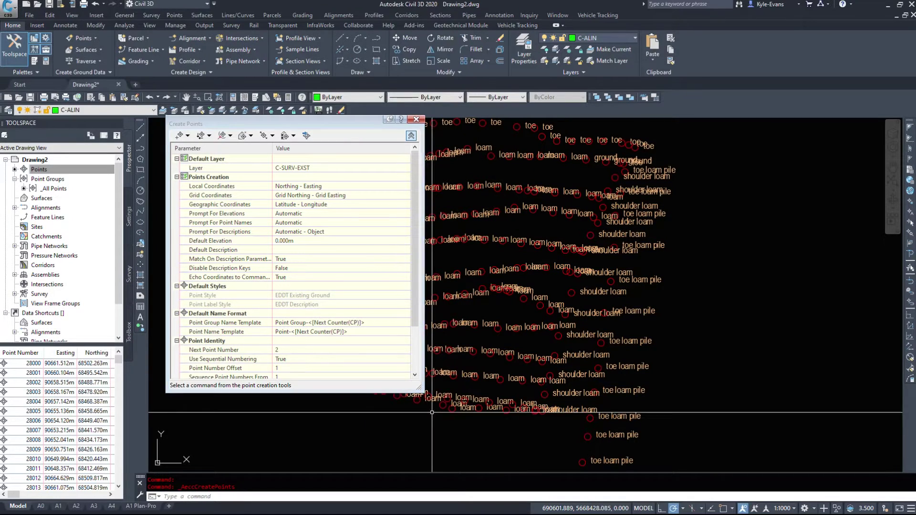
drag(418, 389, 448, 462)
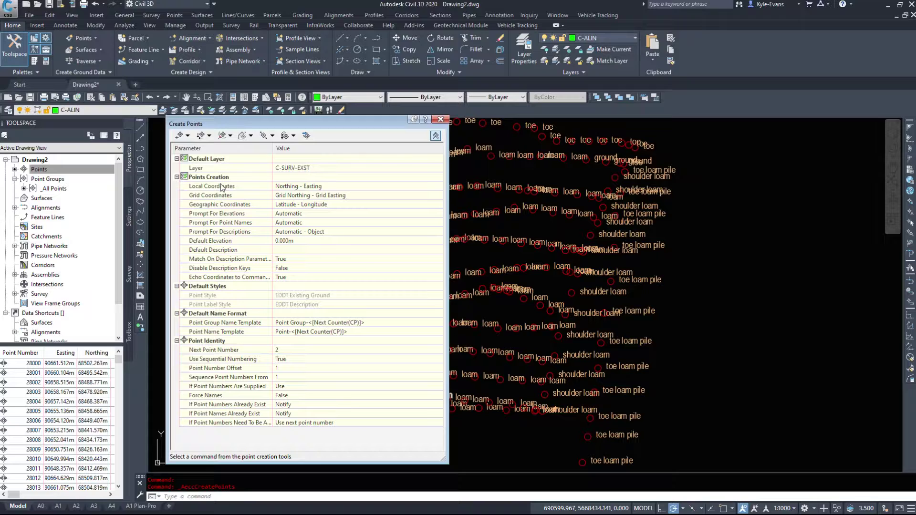
click(281, 168)
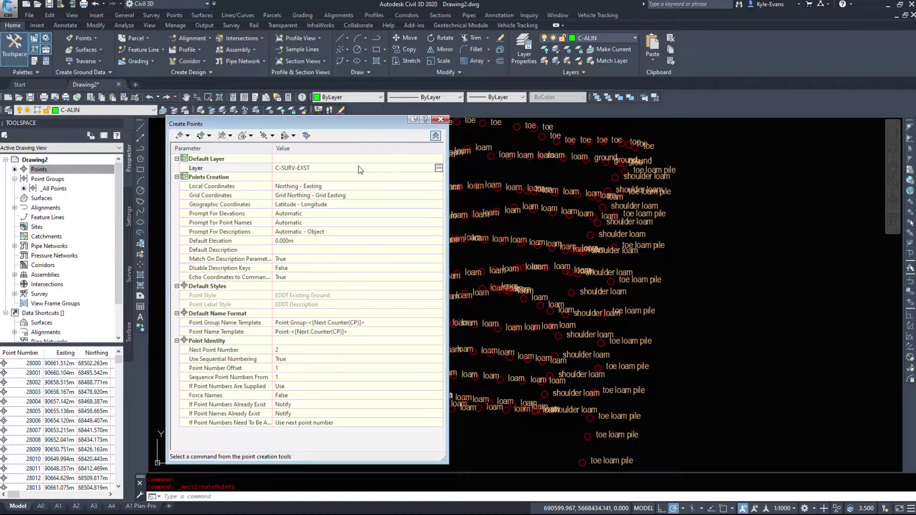
click(283, 167)
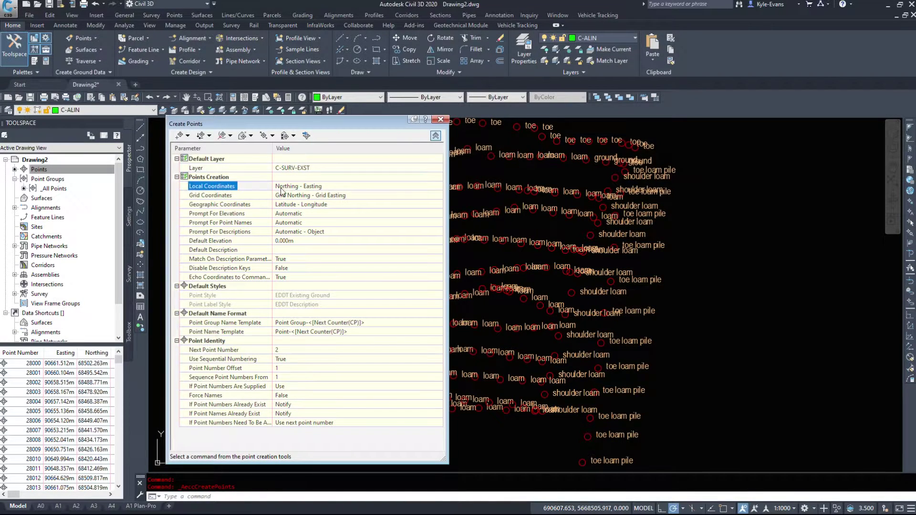
- Keep Local Coordinates as Northing - Easting and select the Grid Coordinates setting
click(333, 186)
click(340, 187)
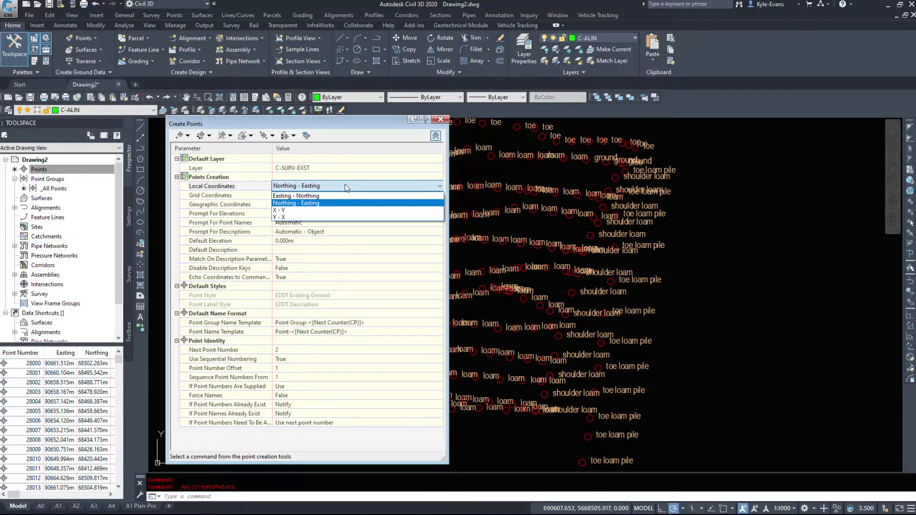
click(346, 186)
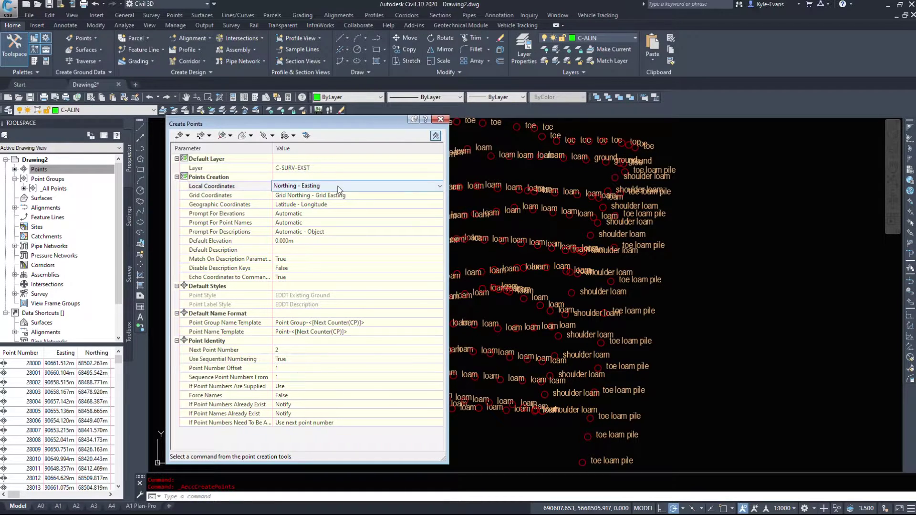
click(338, 186)
click(337, 188)
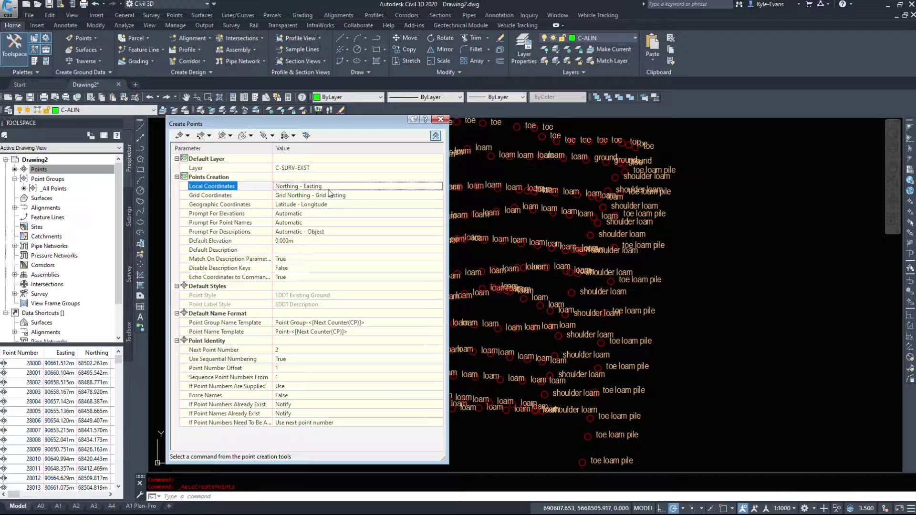
click(231, 196)
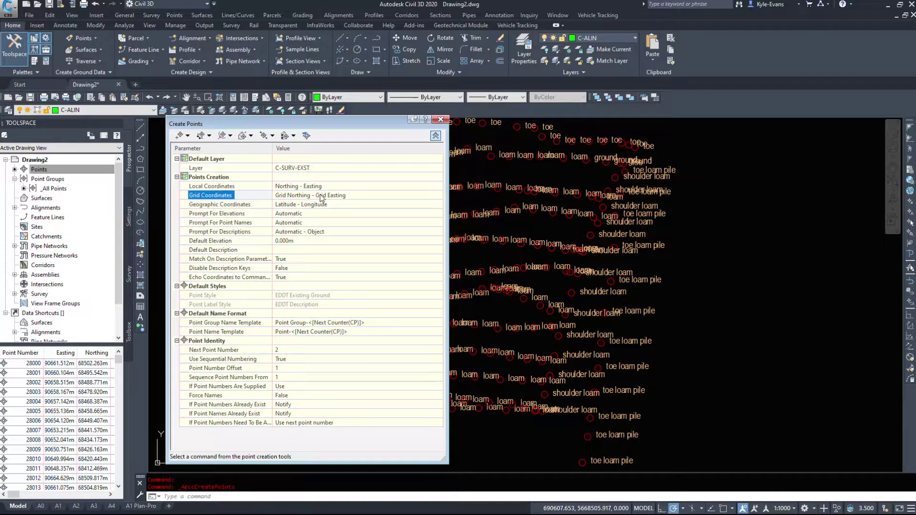
click(226, 205)
- Set elevation, point name and description prompting to Manual, keeping default elevation 0.000m
click(234, 213)
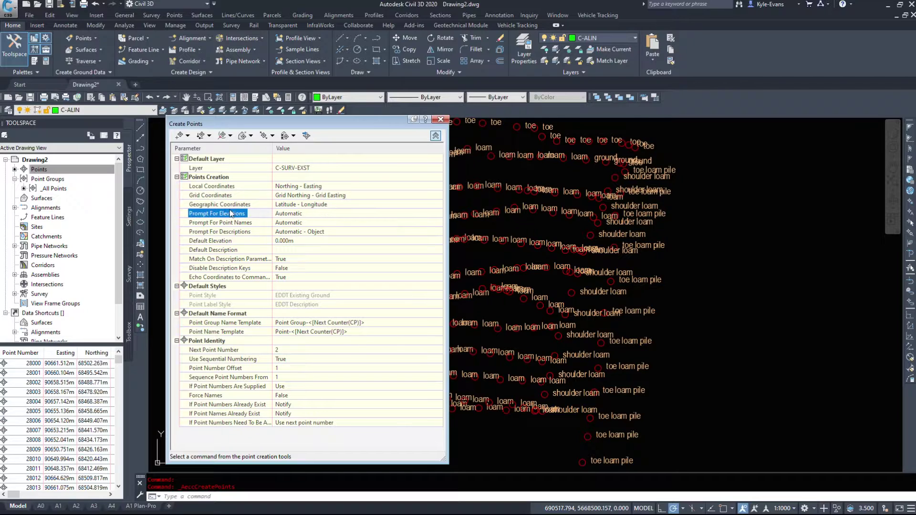
click(297, 213)
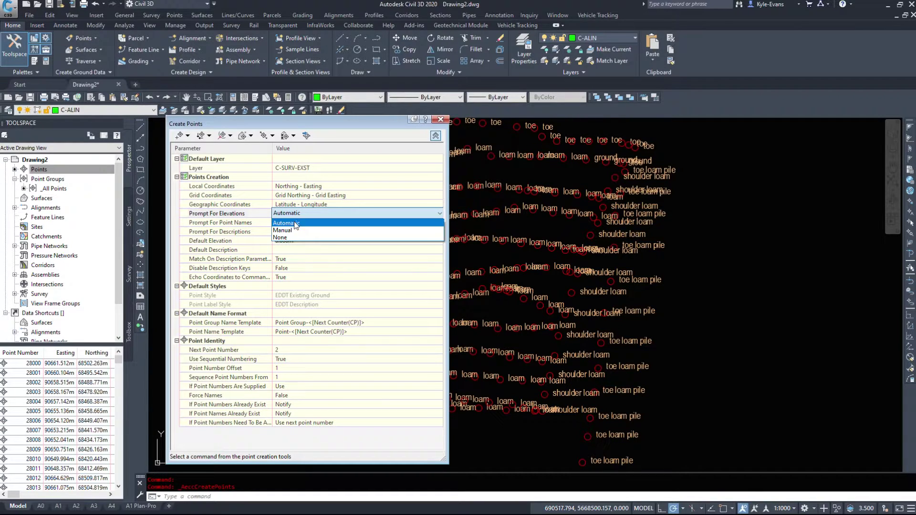
click(295, 230)
click(297, 213)
click(294, 223)
click(295, 214)
click(293, 231)
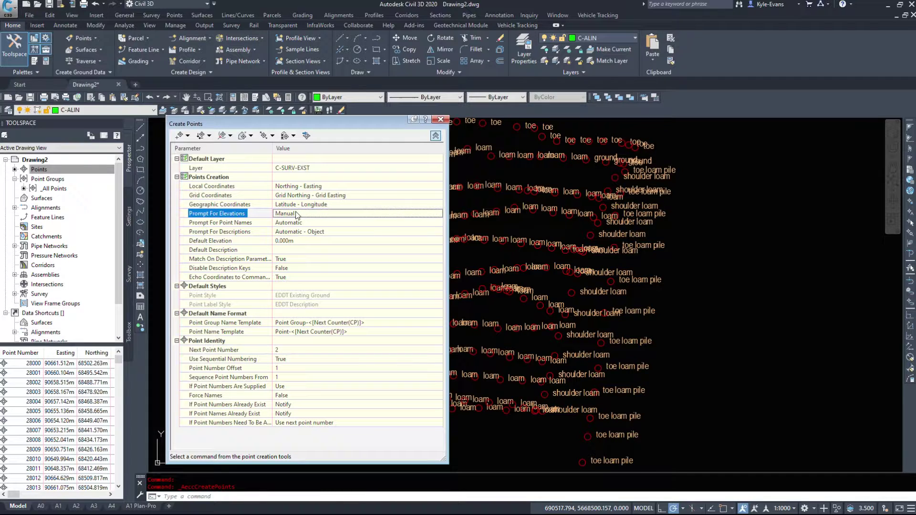
click(304, 223)
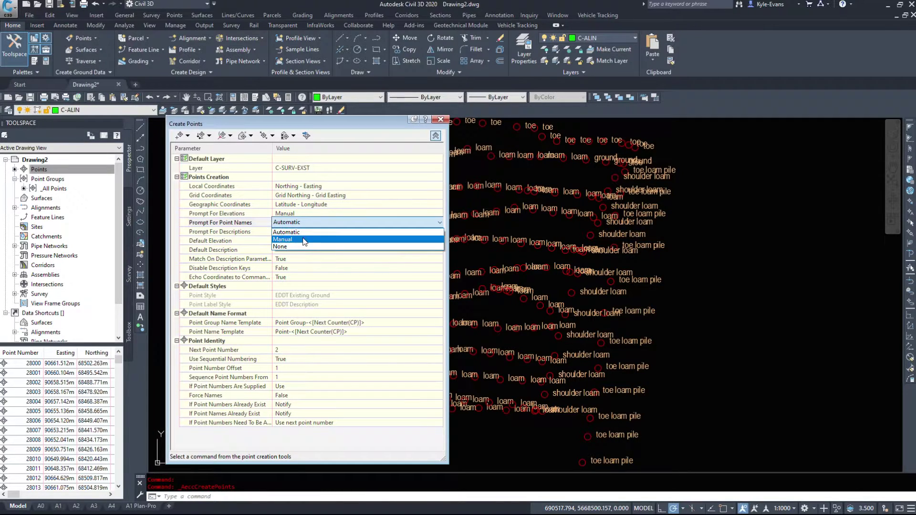
click(305, 241)
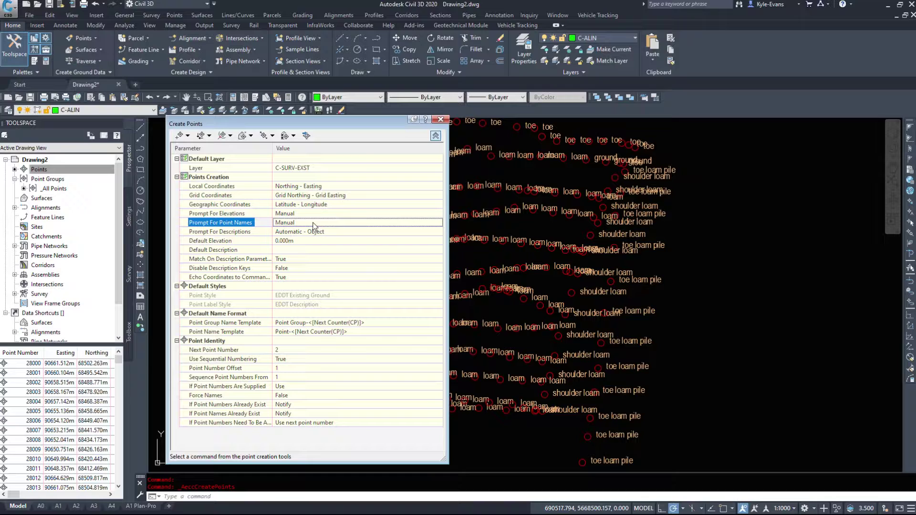
click(293, 232)
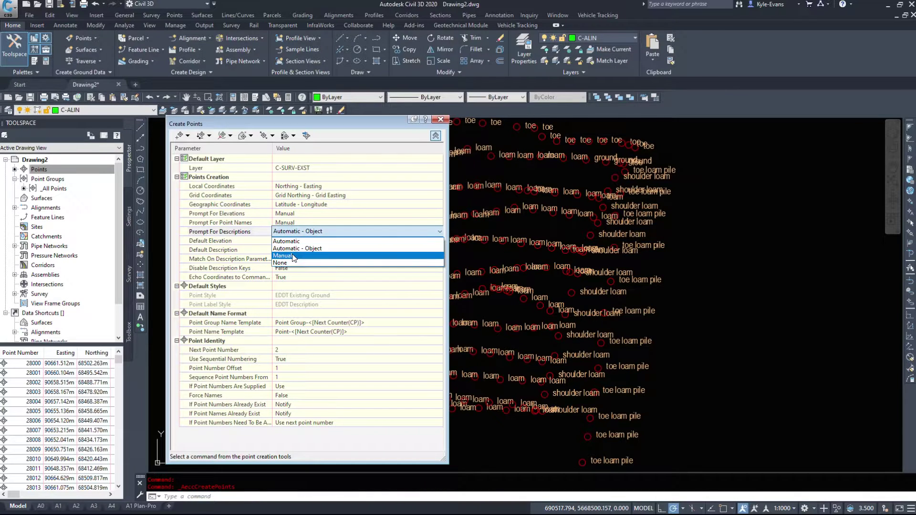
click(294, 255)
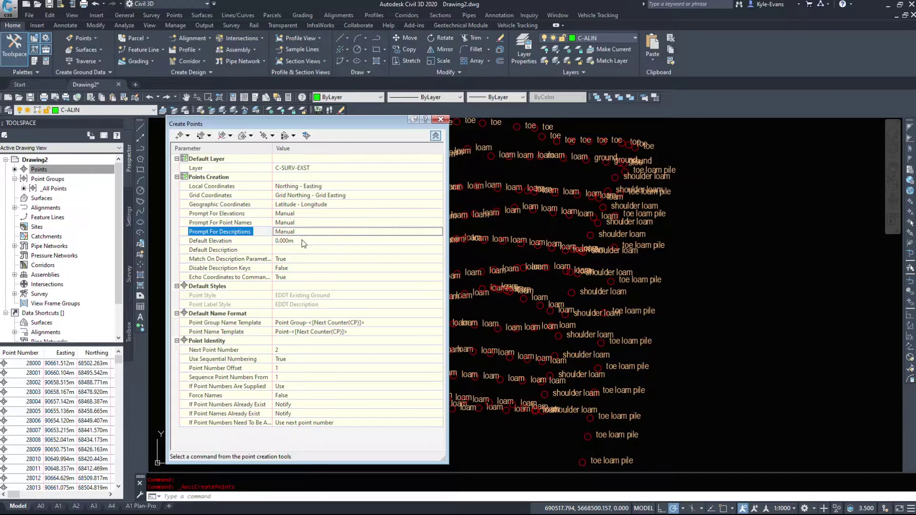
click(304, 241)
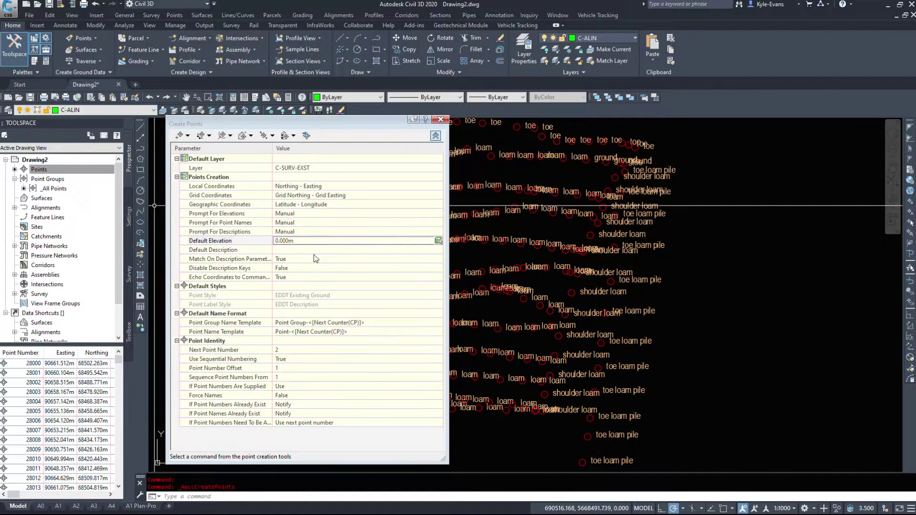
click(314, 250)
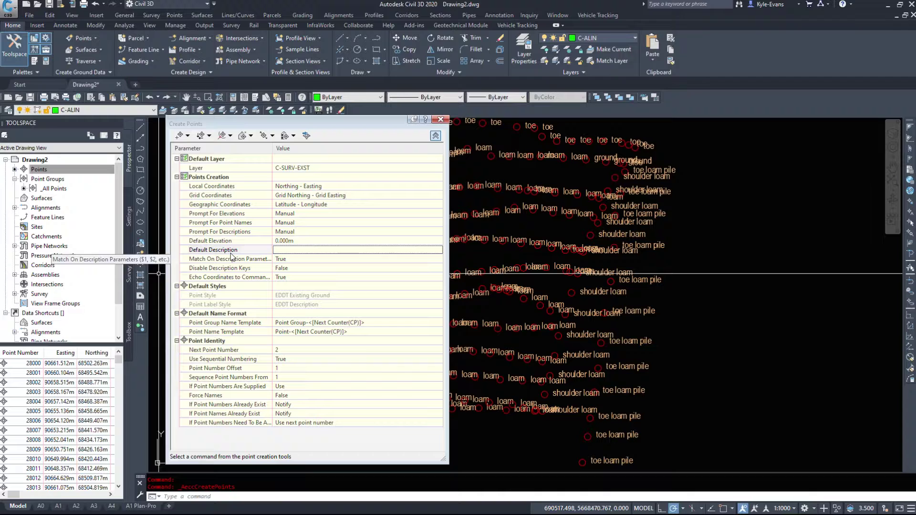
- Review the default point style, label style and point group name template without changes
click(221, 295)
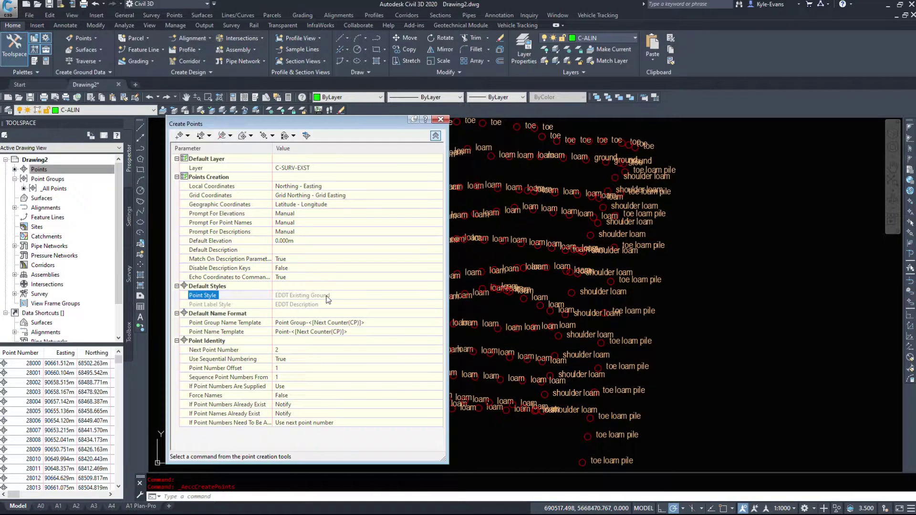
click(310, 306)
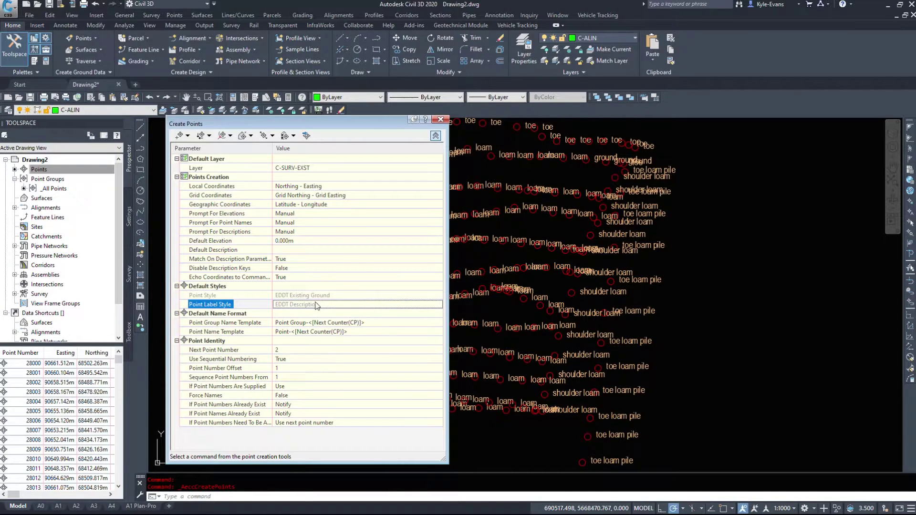
click(241, 326)
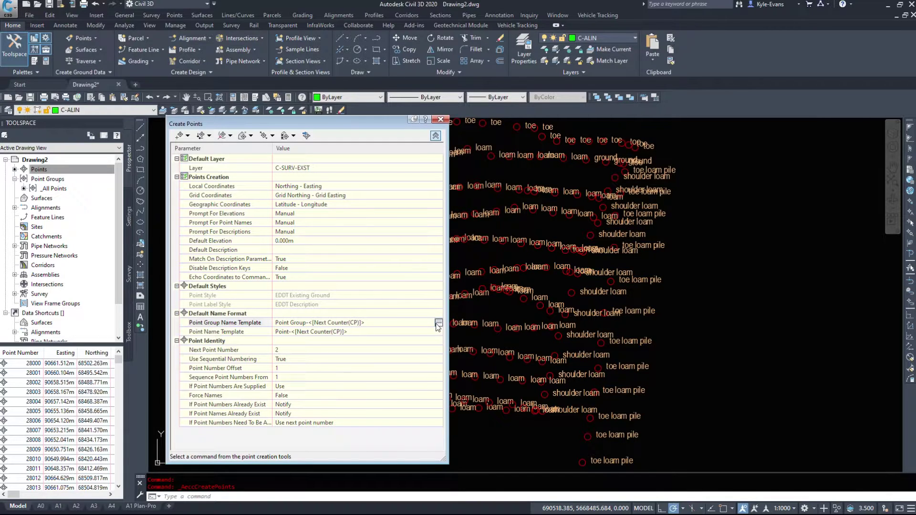
click(438, 325)
click(507, 332)
- Set Next Point Number to 1 and confirm the name template's starting number 1, increment 1
click(310, 352)
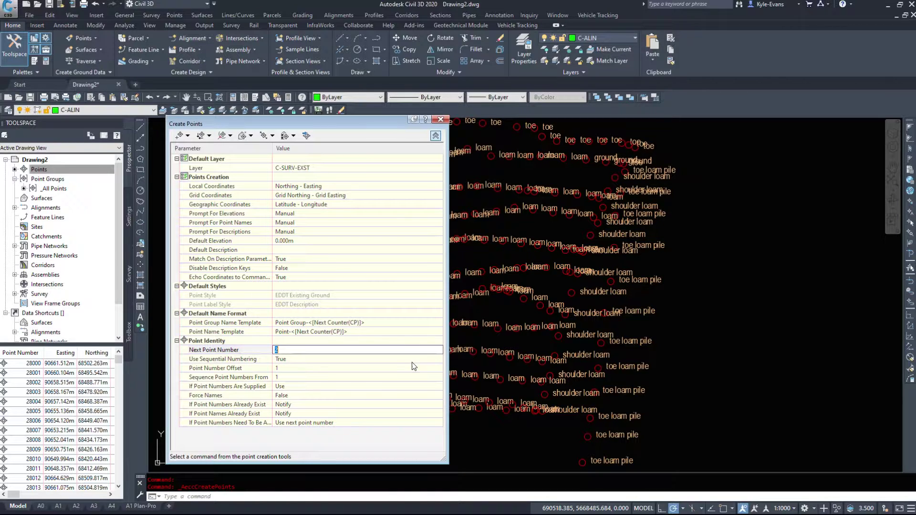
key(Return)
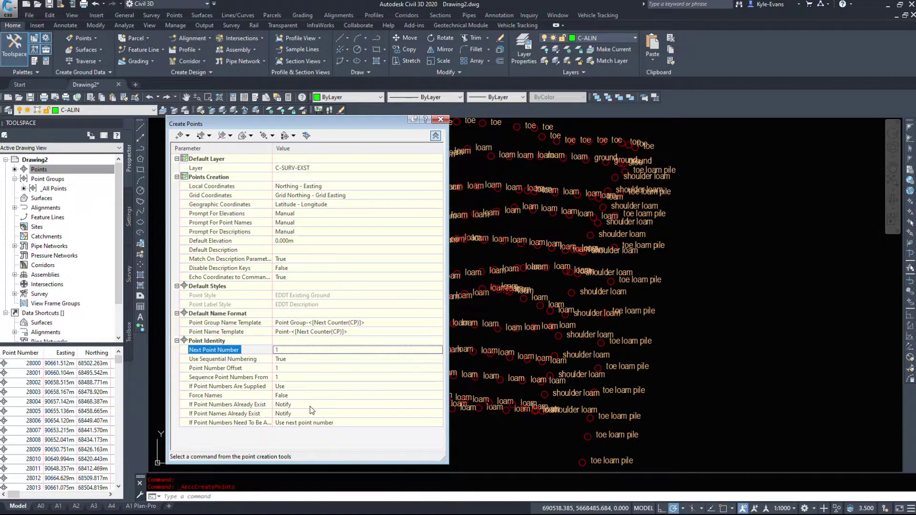
key(Up)
key(Up)
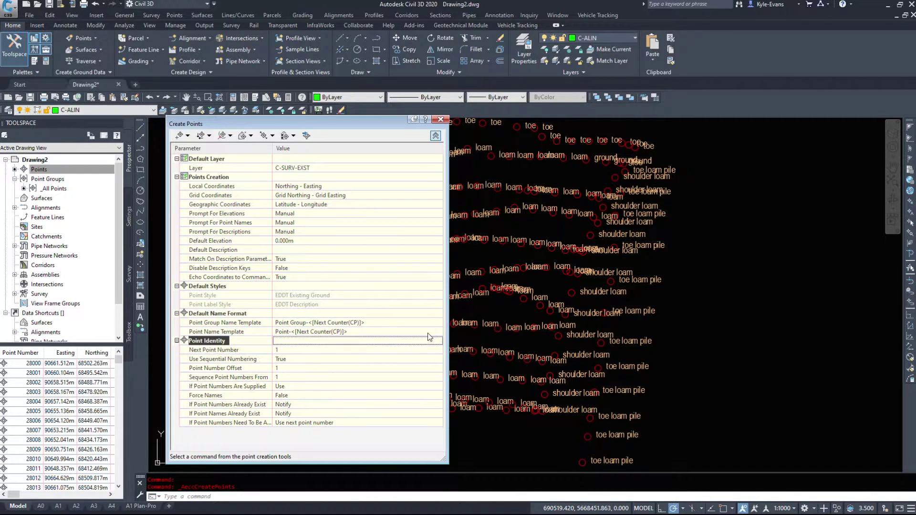
click(440, 332)
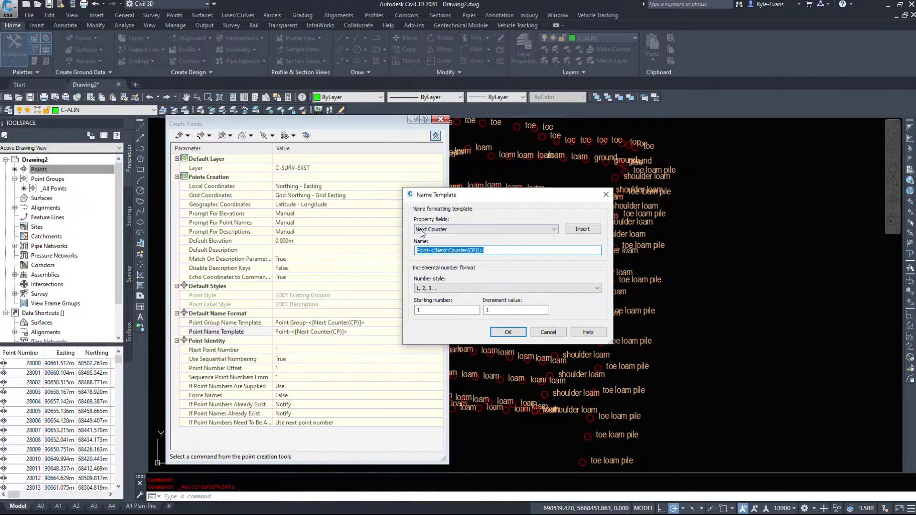
click(446, 310)
click(515, 311)
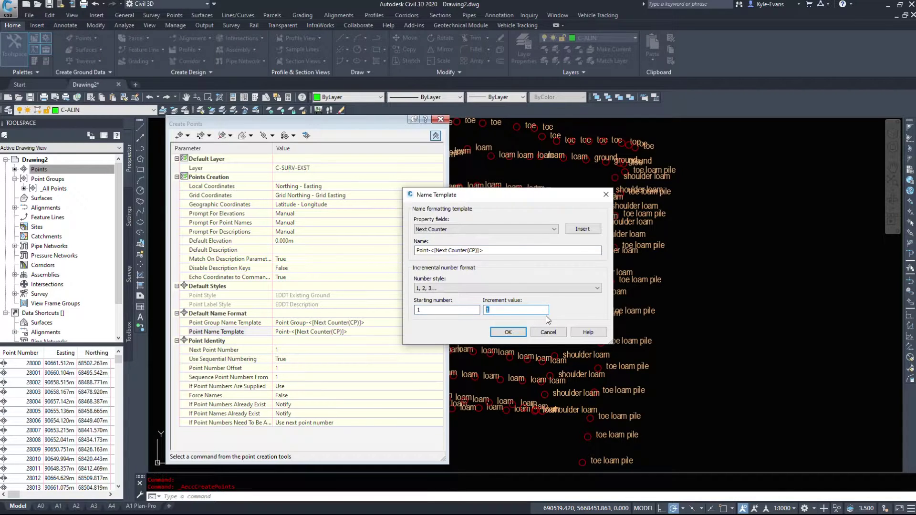
key(shift+Tab)
click(508, 332)
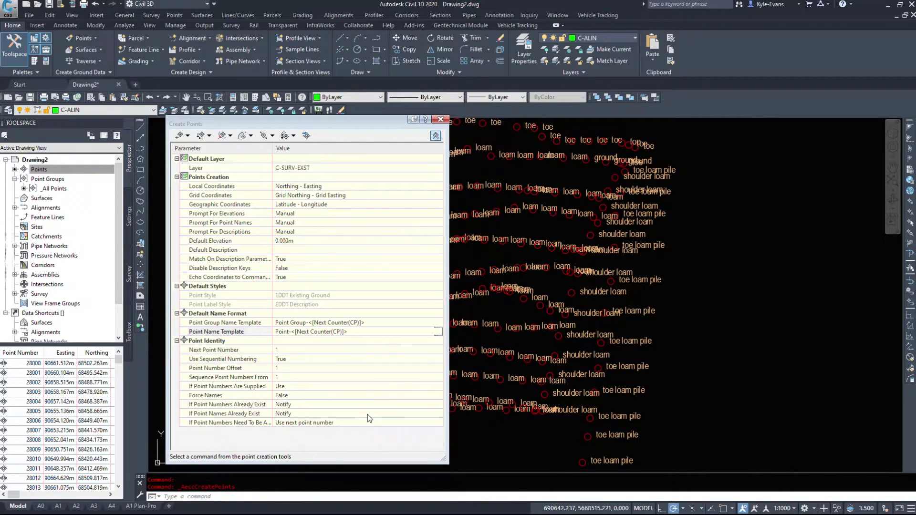
click(224, 369)
click(216, 378)
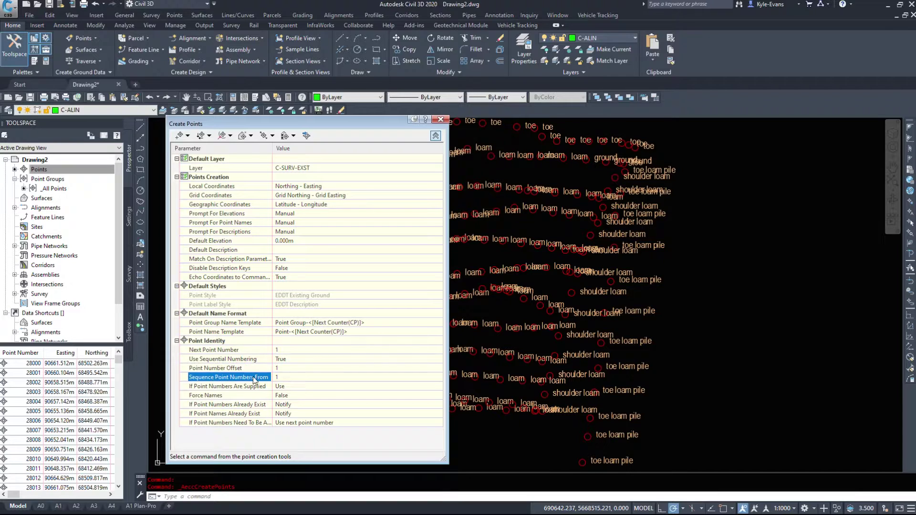
click(229, 413)
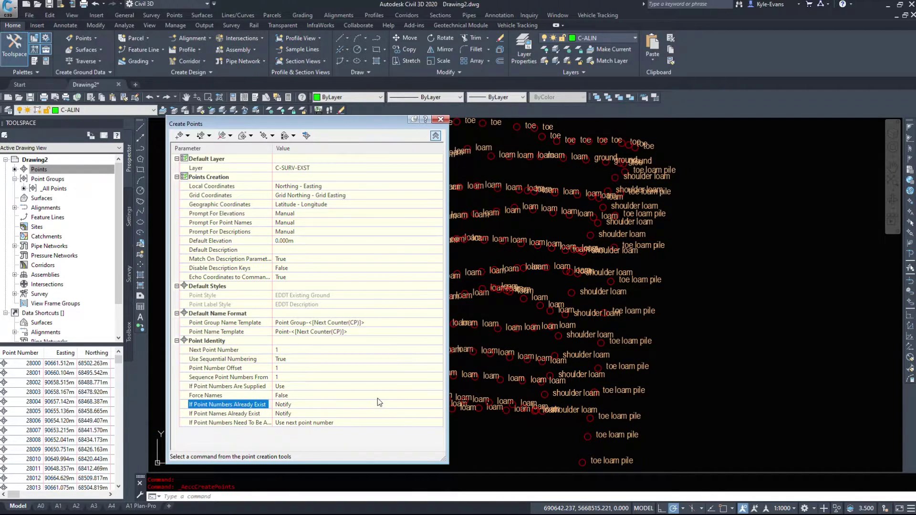
click(292, 404)
click(293, 405)
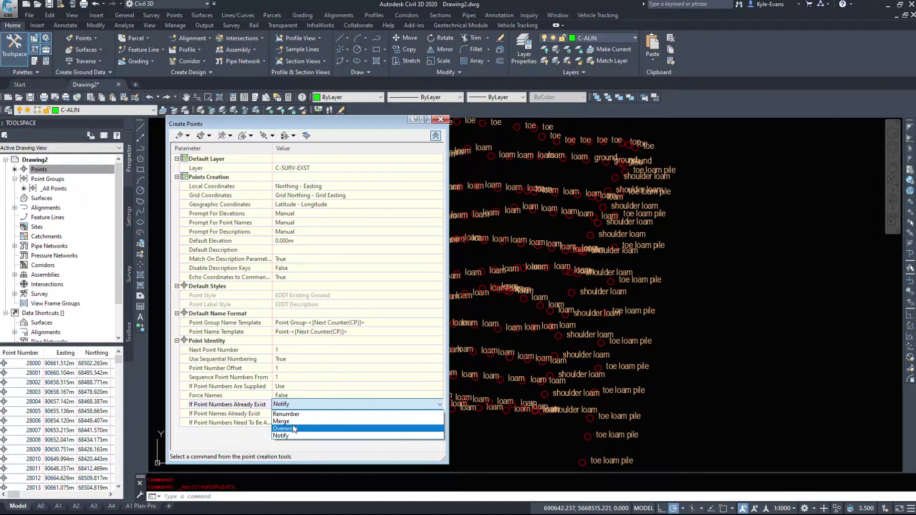
click(271, 427)
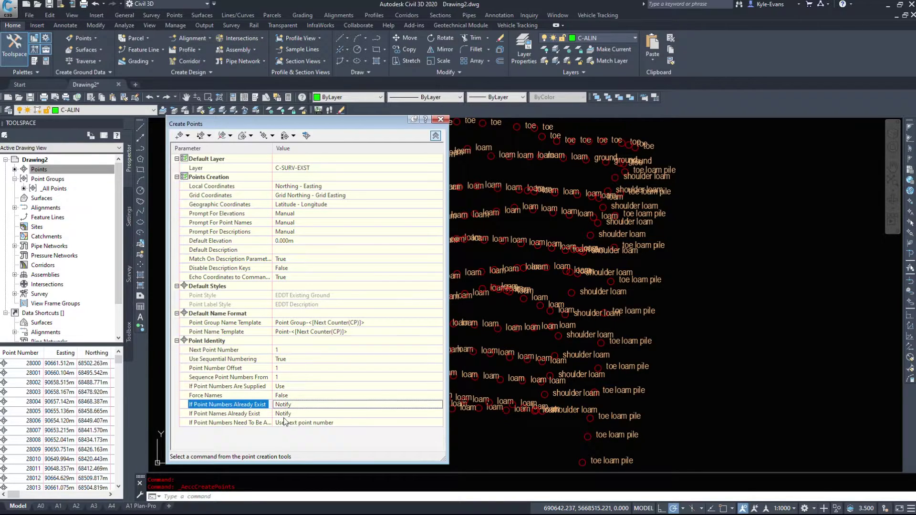
click(265, 424)
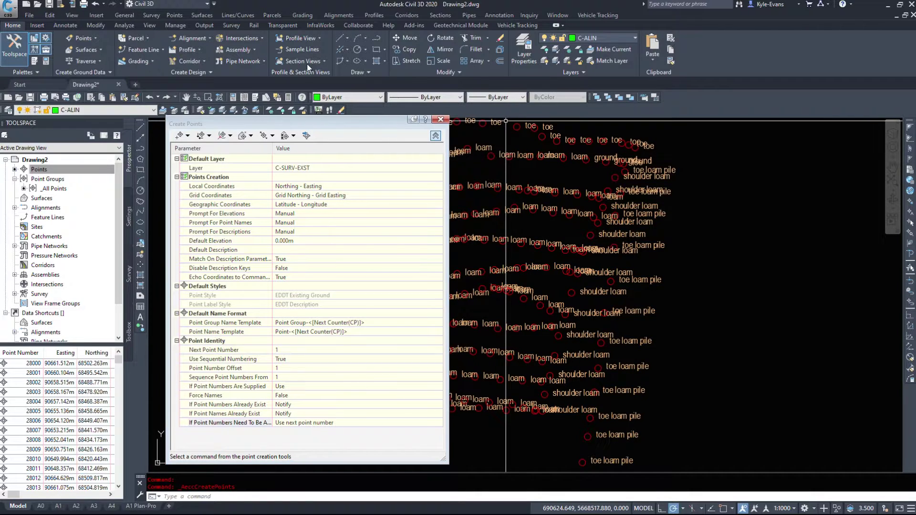
click(435, 137)
click(374, 132)
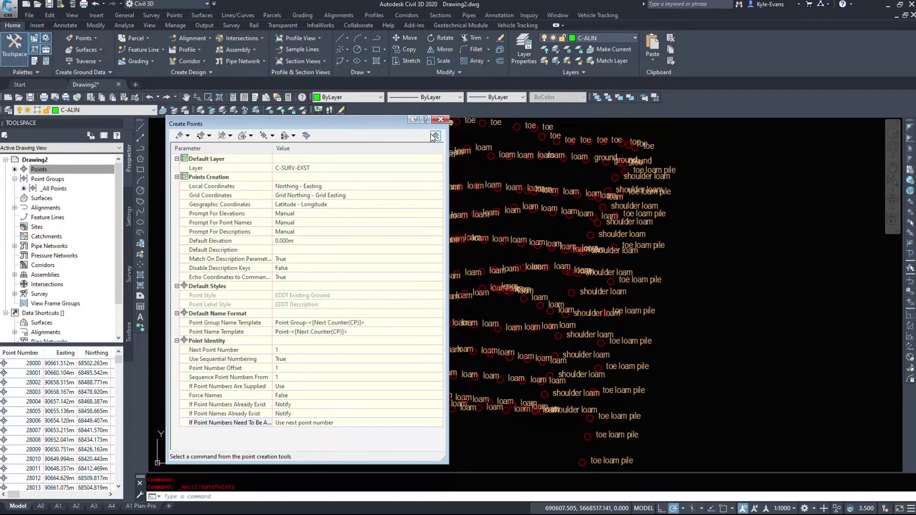
click(435, 136)
click(374, 132)
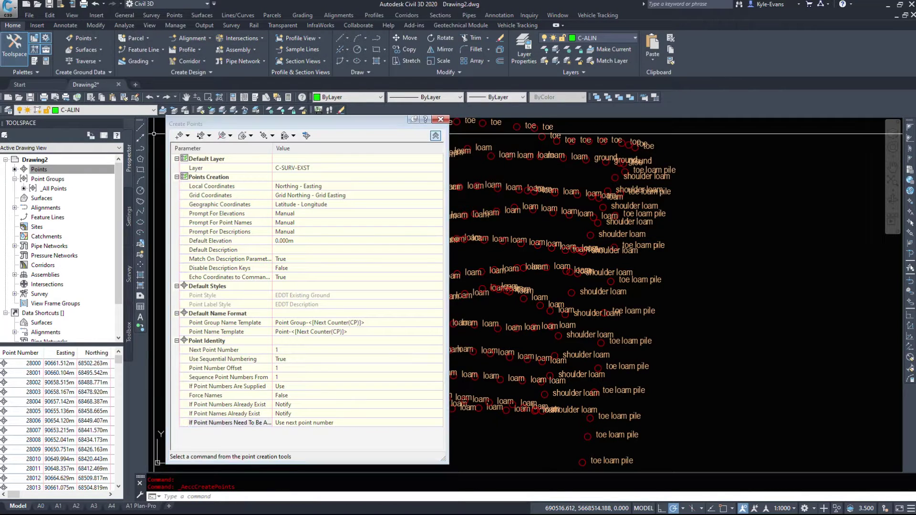
click(188, 136)
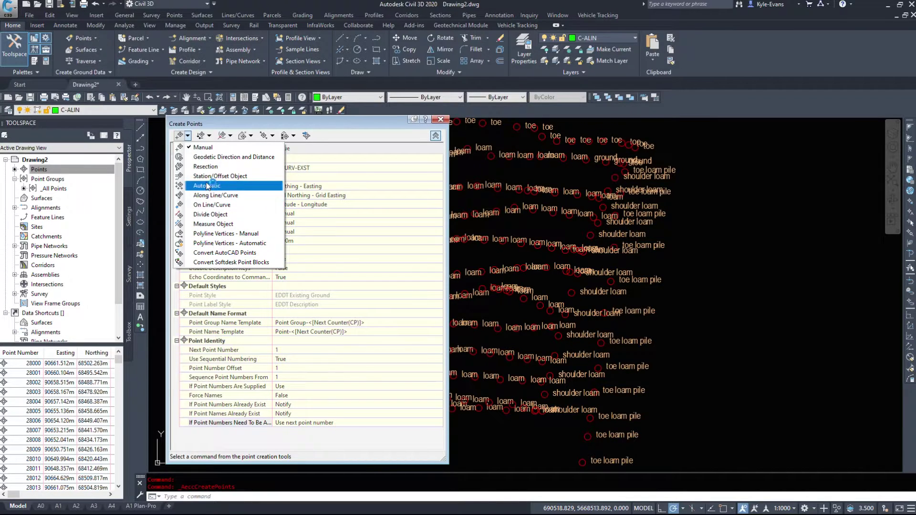
click(181, 15)
click(176, 14)
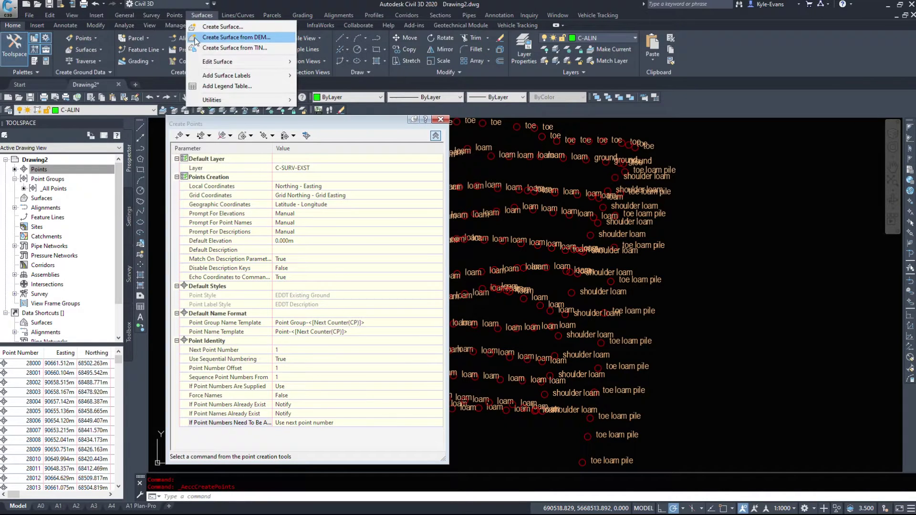
mouse_move(174, 15)
mouse_move(220, 37)
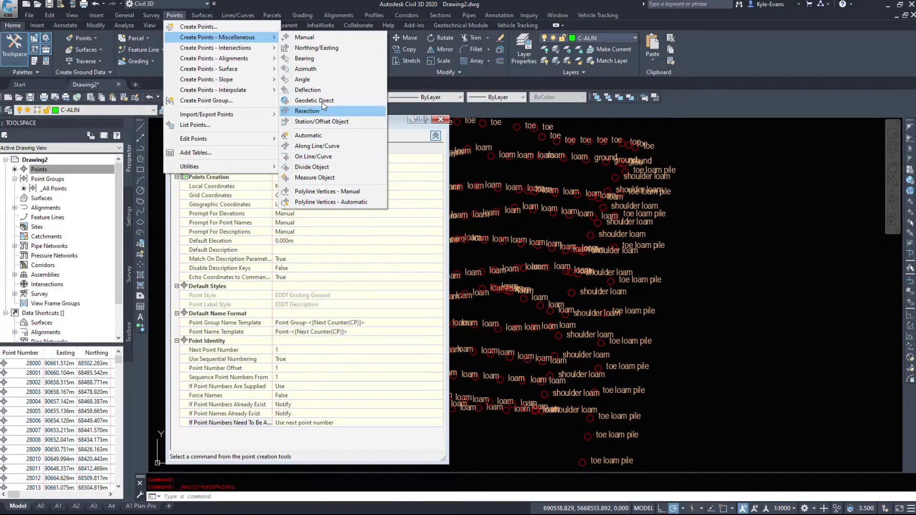
mouse_move(302, 15)
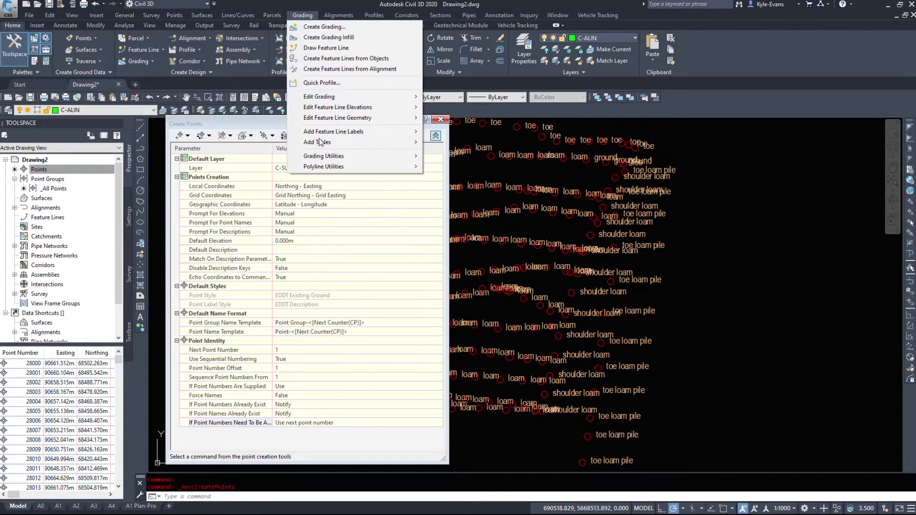
mouse_move(186, 38)
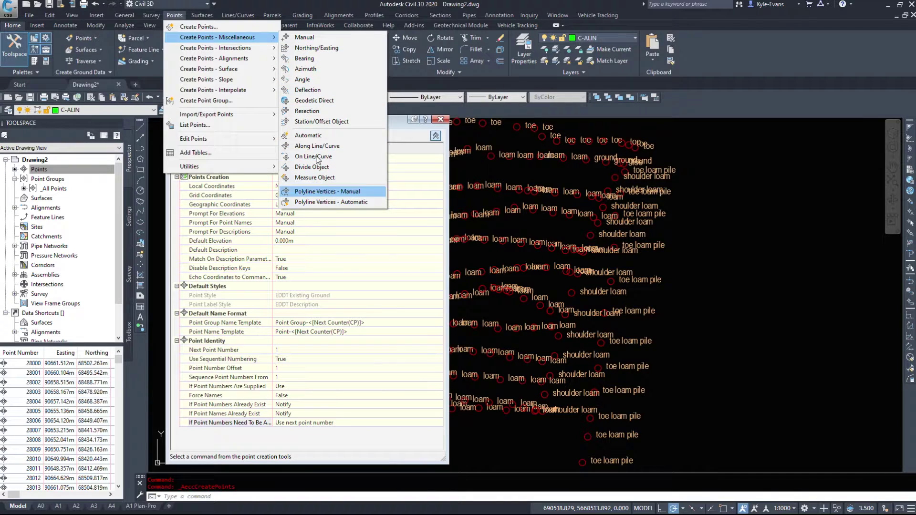
click(400, 128)
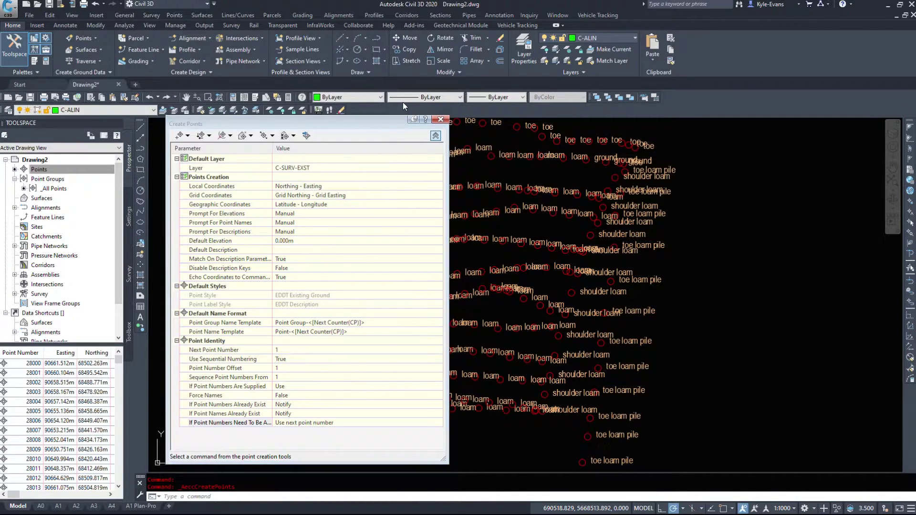
- Start a Manual point placement, moving the Create Points window aside and panning to empty space
drag(354, 123, 400, 53)
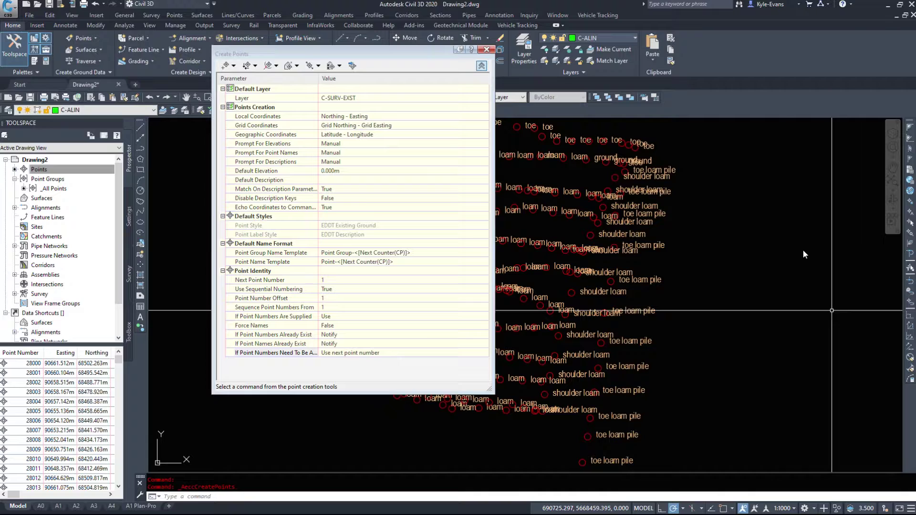
middle_drag(805, 255, 801, 310)
click(234, 65)
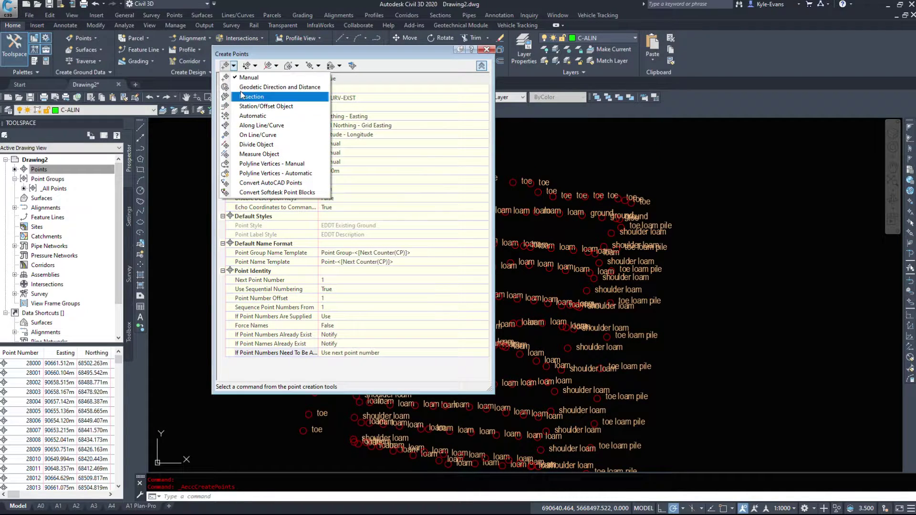
click(249, 78)
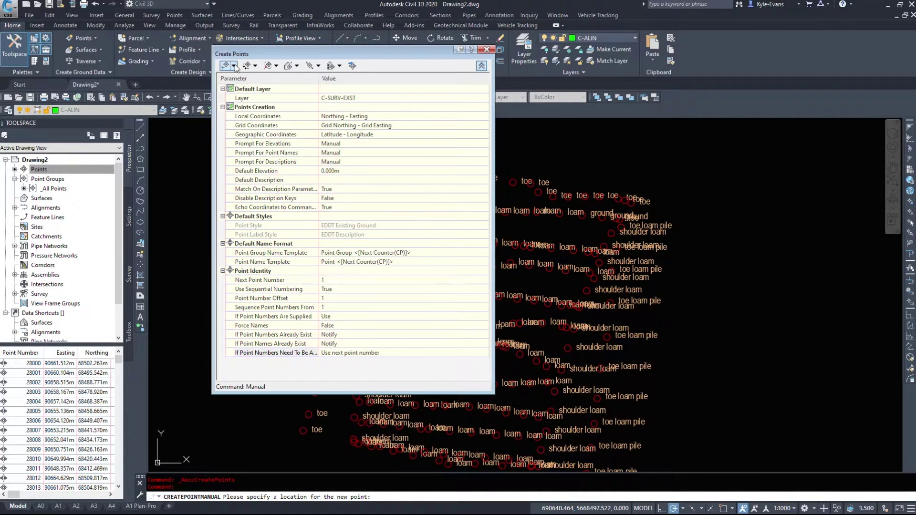
middle_drag(695, 302, 641, 289)
scroll(641, 289, down, 2)
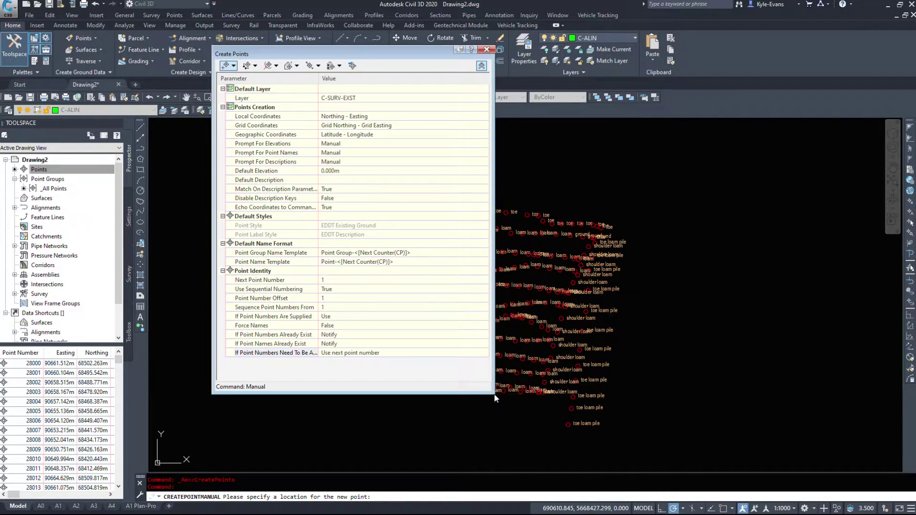
drag(430, 52, 259, 24)
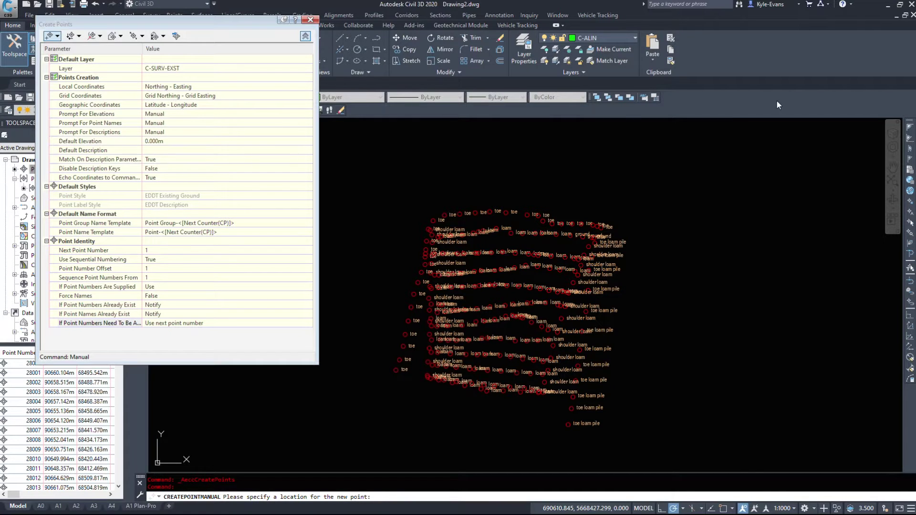
mouse_move(720, 215)
middle_down()
mouse_move(652, 248)
mouse_move(616, 294)
middle_up()
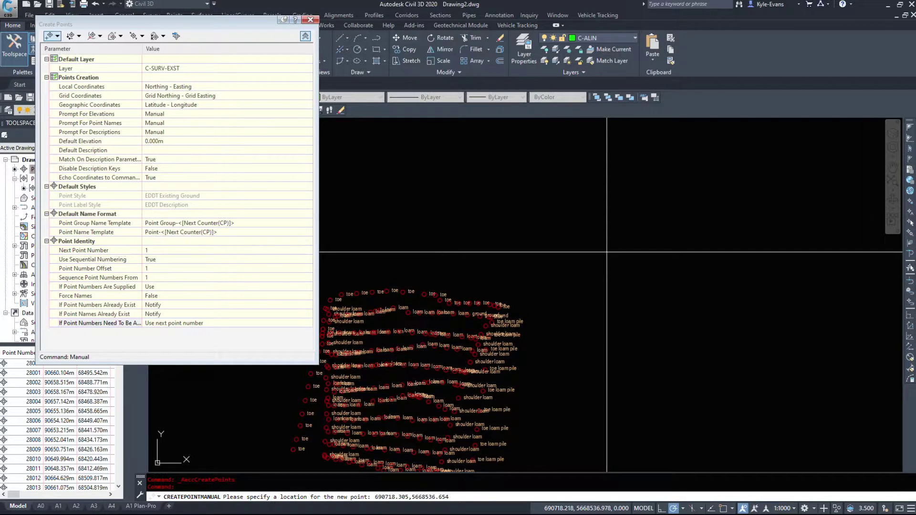
- Place the point named ASCM # 736251 with elevation 1005.5423, keeping the description
key(Return)
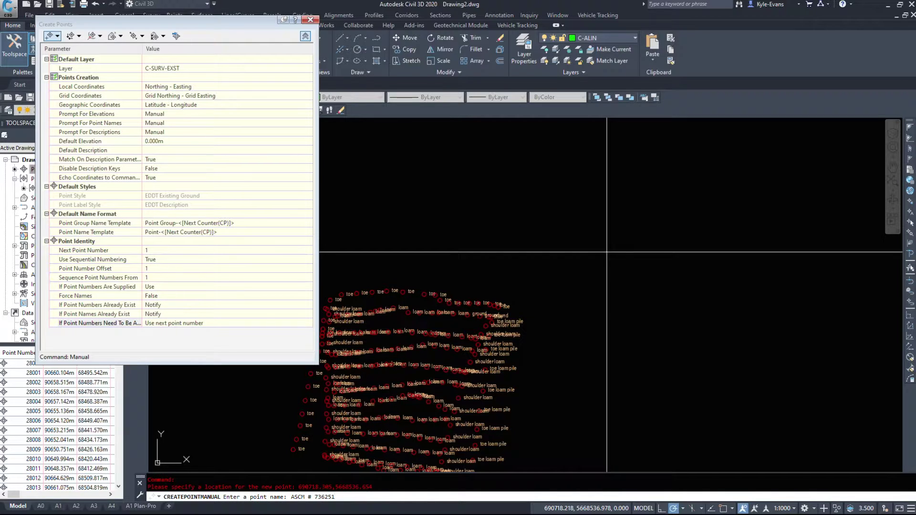
key(Return)
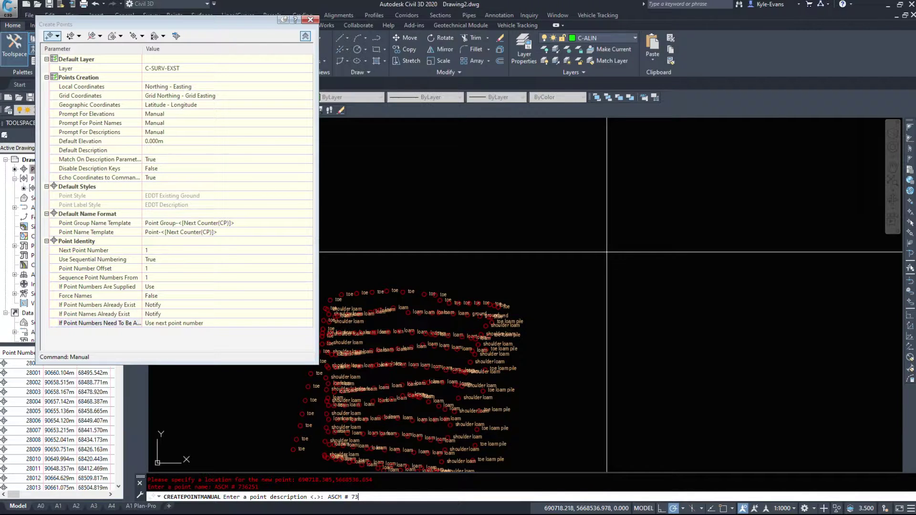
key(Return)
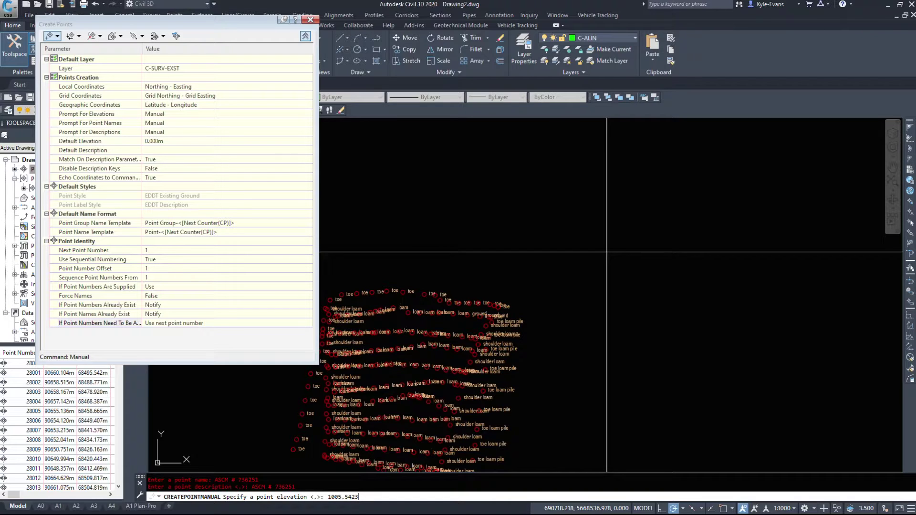
text(1005.5423)
key(Return)
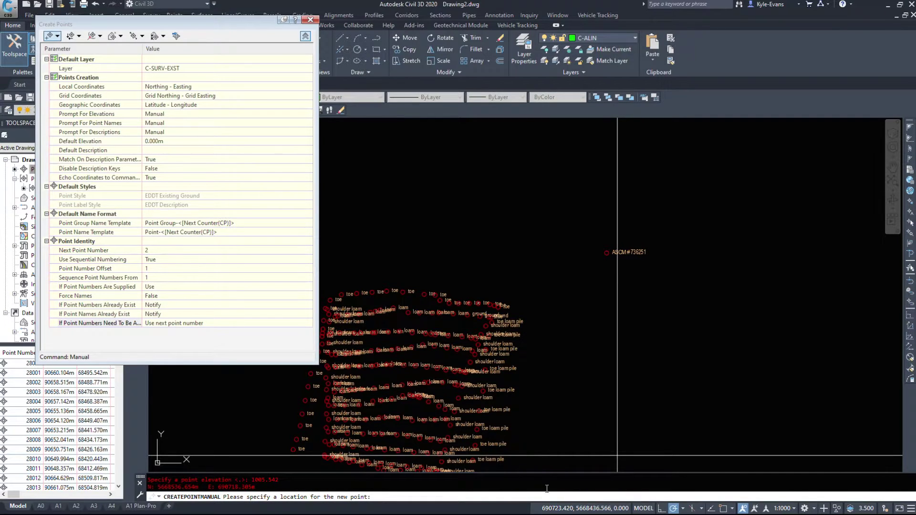
middle_drag(615, 280, 653, 285)
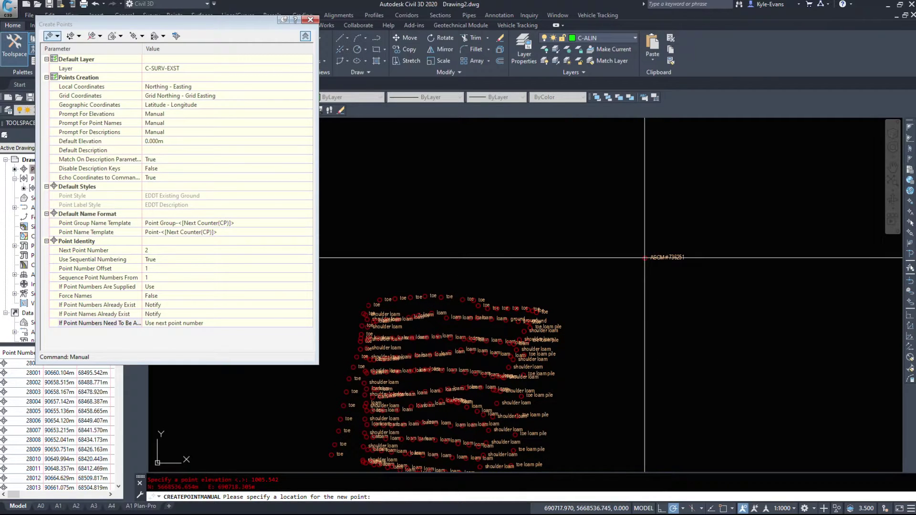
- Switch elevation, point name and description prompting to Automatic
key(Escape)
click(151, 114)
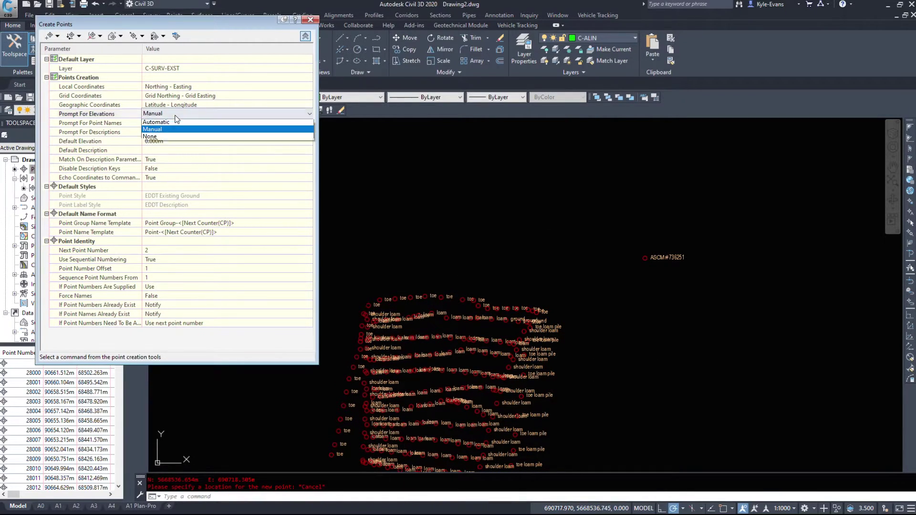
click(172, 123)
click(170, 125)
click(172, 131)
click(172, 132)
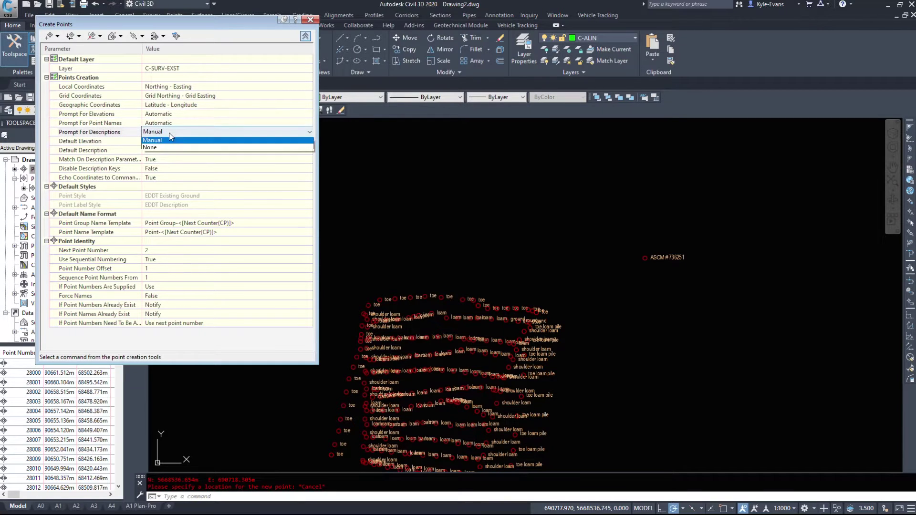
click(172, 132)
click(160, 140)
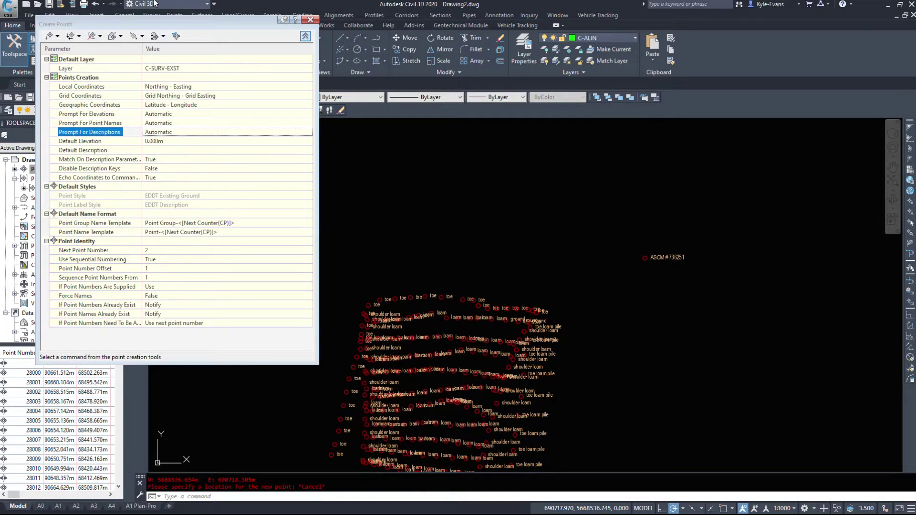
- Place a second point manually up and left of the survey points
click(57, 36)
click(67, 45)
click(367, 191)
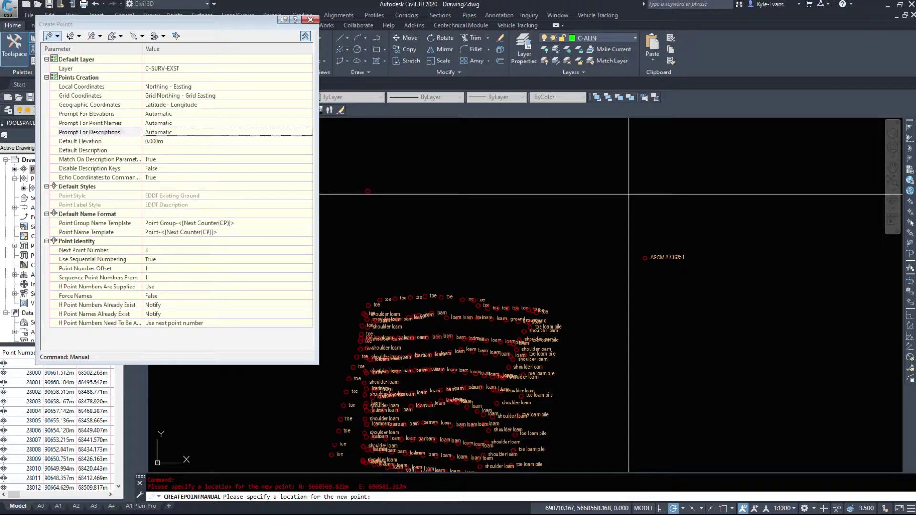
- Check point 2 at elevation 0.000m in Panorama, then select and delete it
key(Return)
click(351, 172)
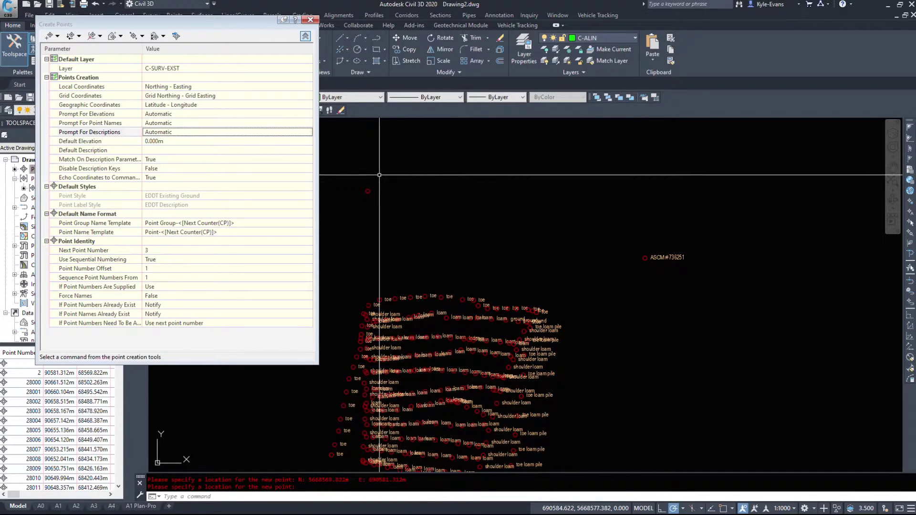
click(384, 205)
right_click(398, 204)
key(Escape)
key(Escape)
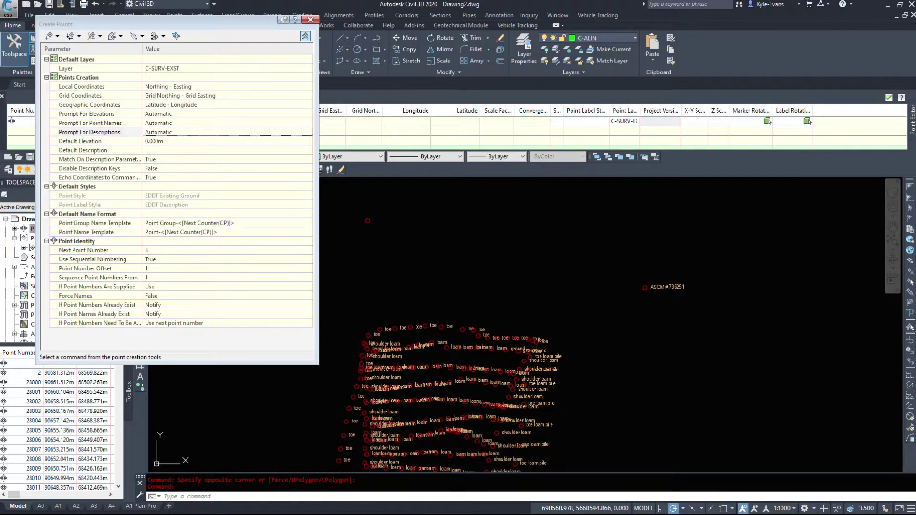
drag(3, 112, 456, 202)
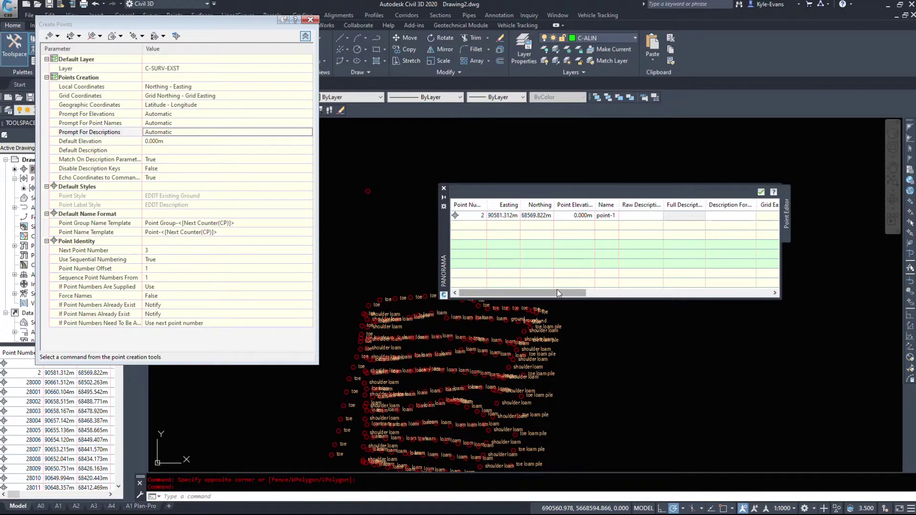
drag(556, 292, 745, 290)
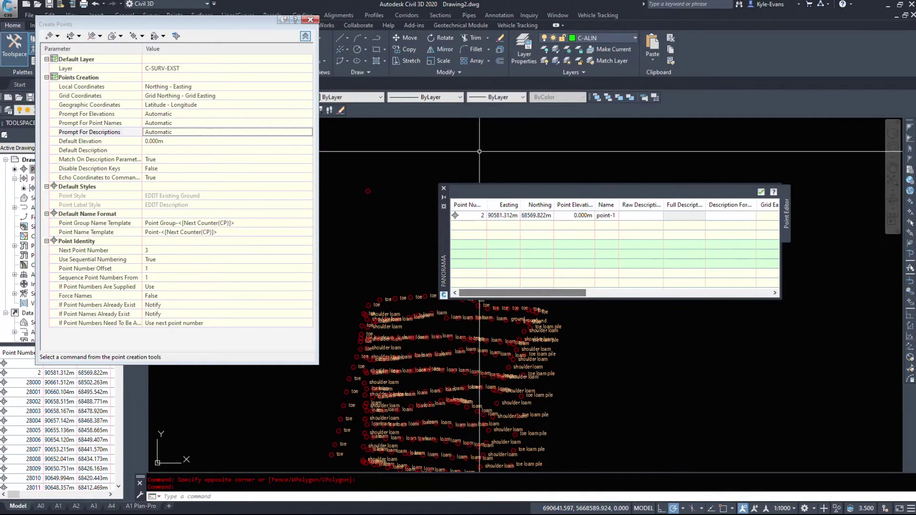
click(761, 192)
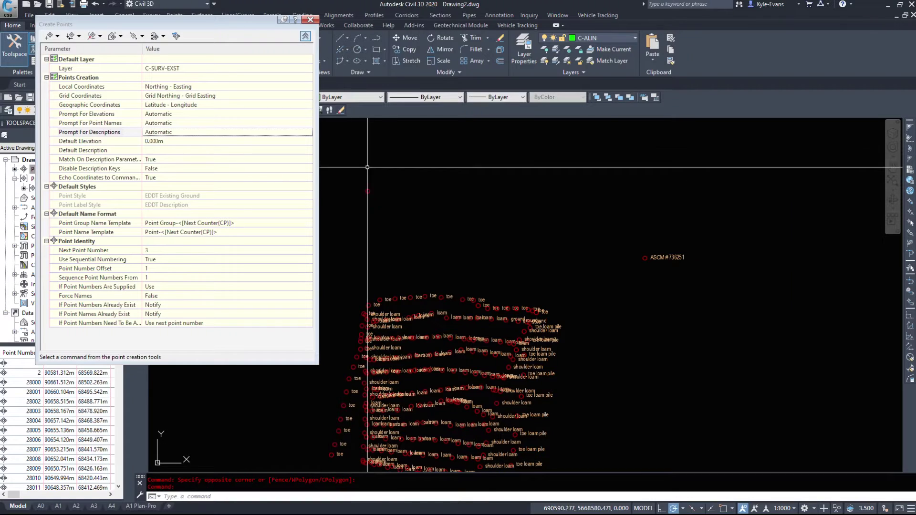
drag(328, 148, 388, 205)
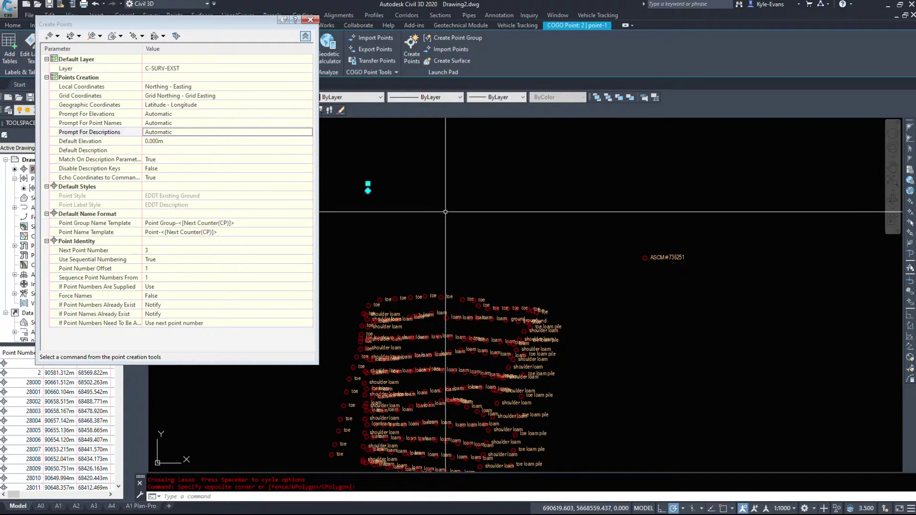
key(Delete)
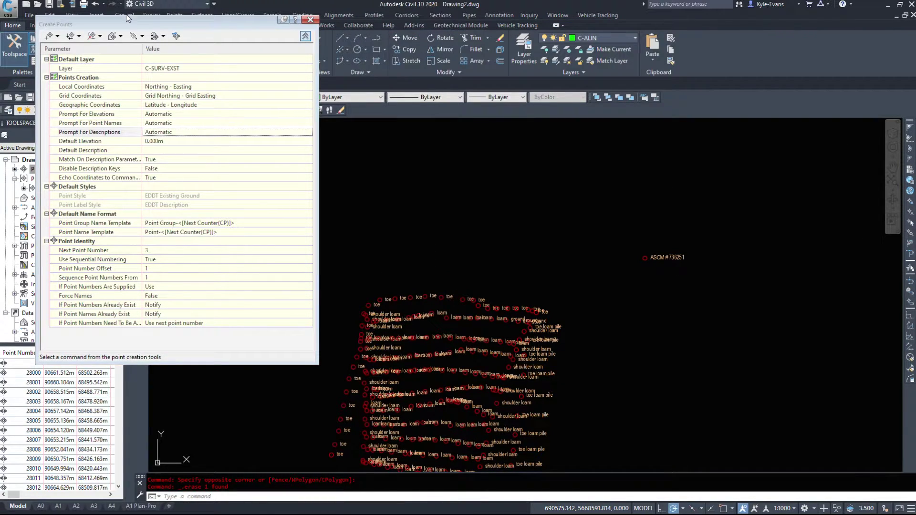
- Start a polyline with PL and draw its top horizontal run above the survey points
drag(214, 24, 208, 45)
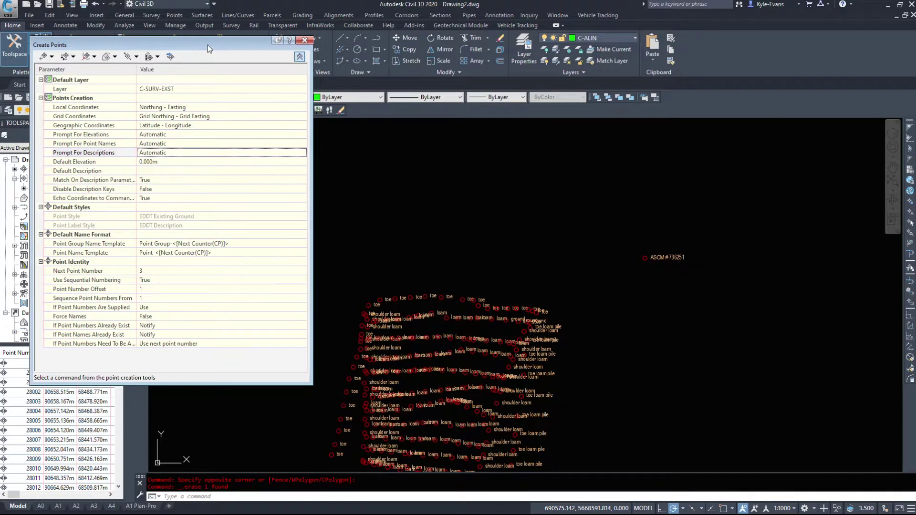
text(pl)
key(Return)
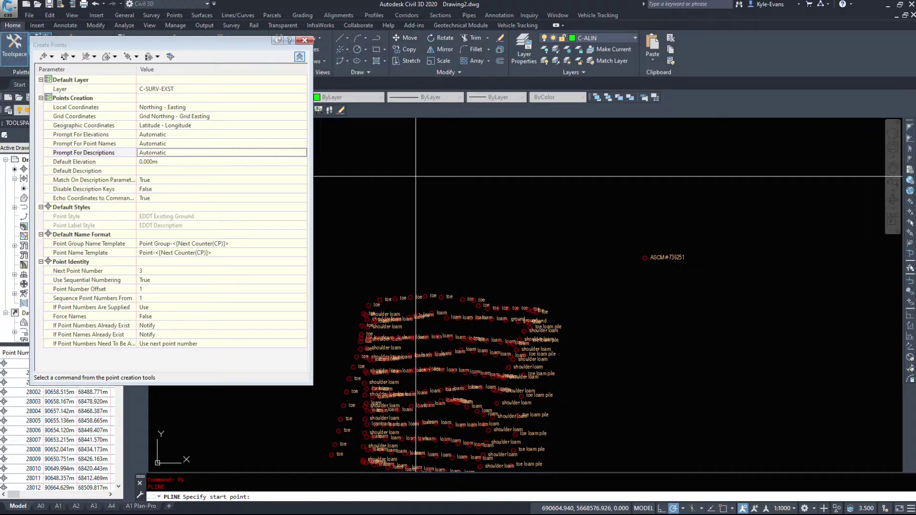
click(340, 166)
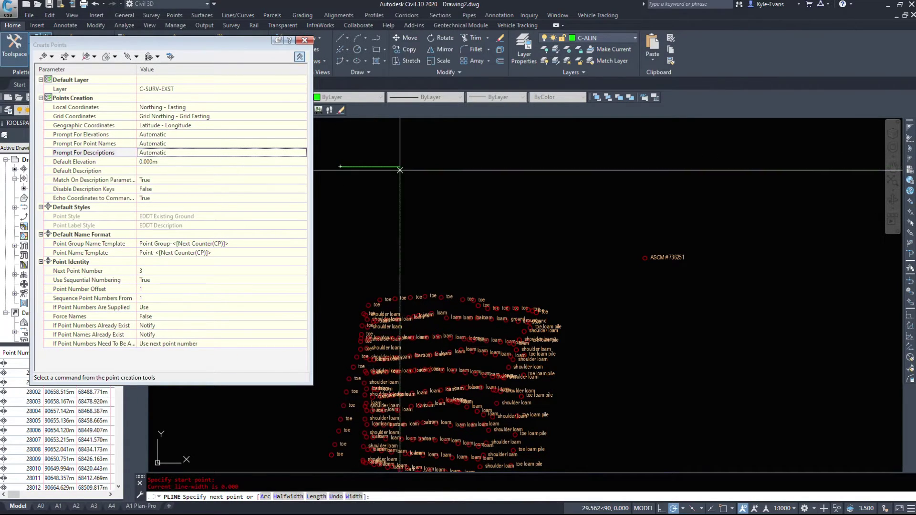
click(438, 166)
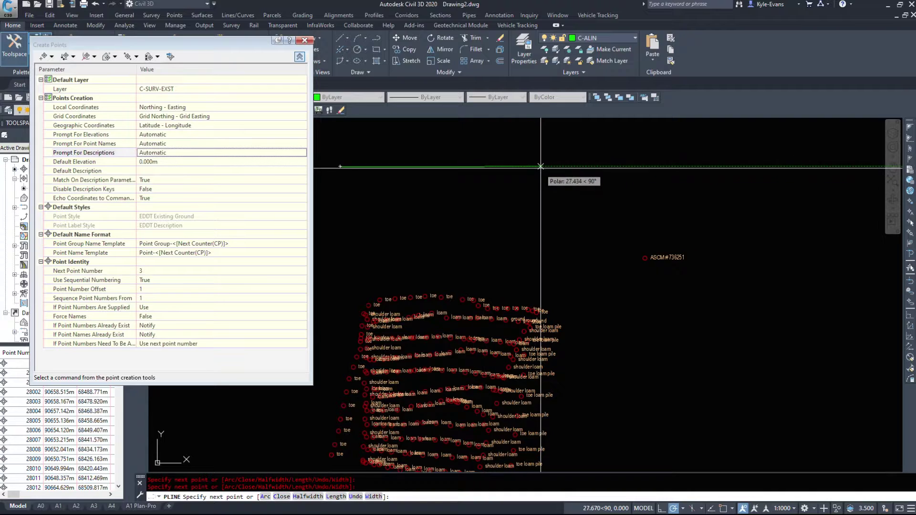
click(592, 167)
click(659, 167)
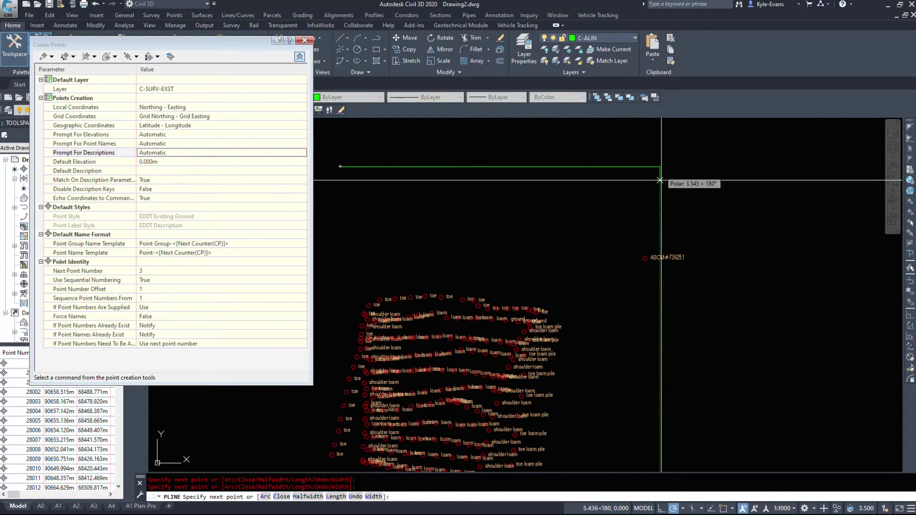
- Add the short vertical legs and two more horizontal runs, finish the polyline and select it
click(660, 198)
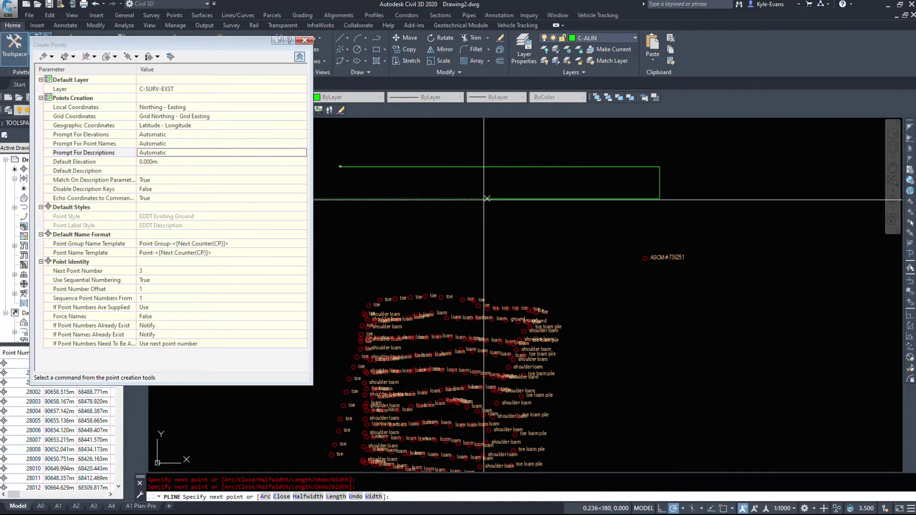
click(343, 199)
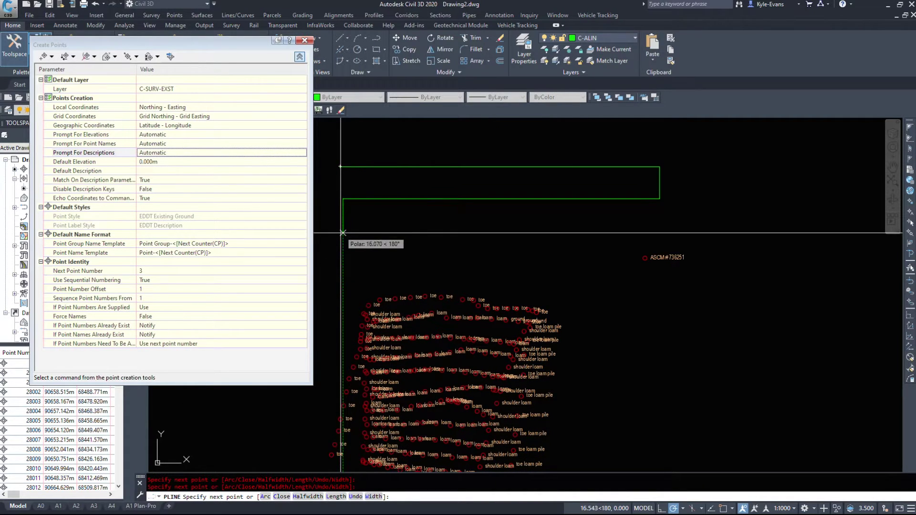
click(343, 235)
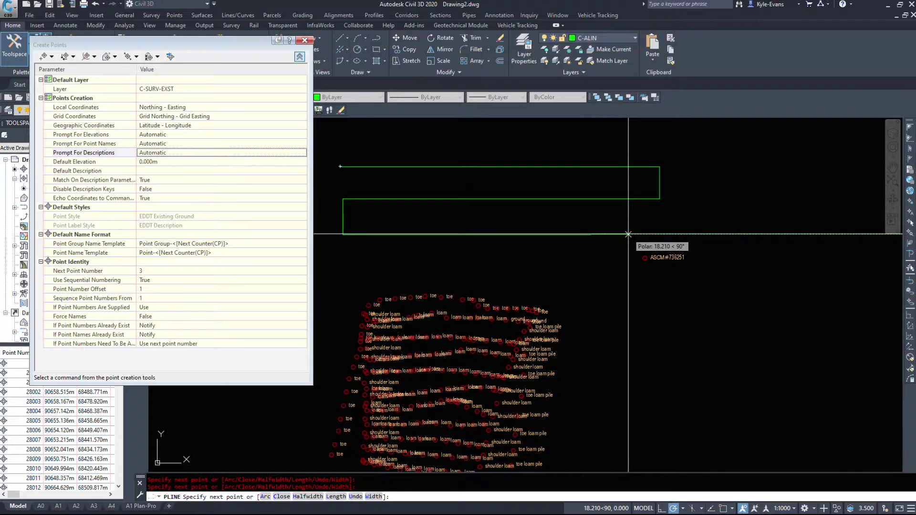
click(664, 234)
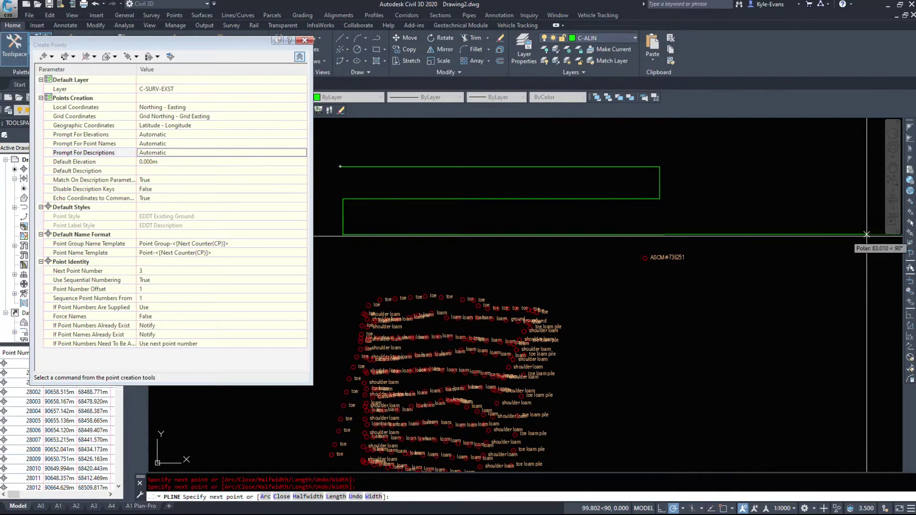
key(Return)
click(517, 323)
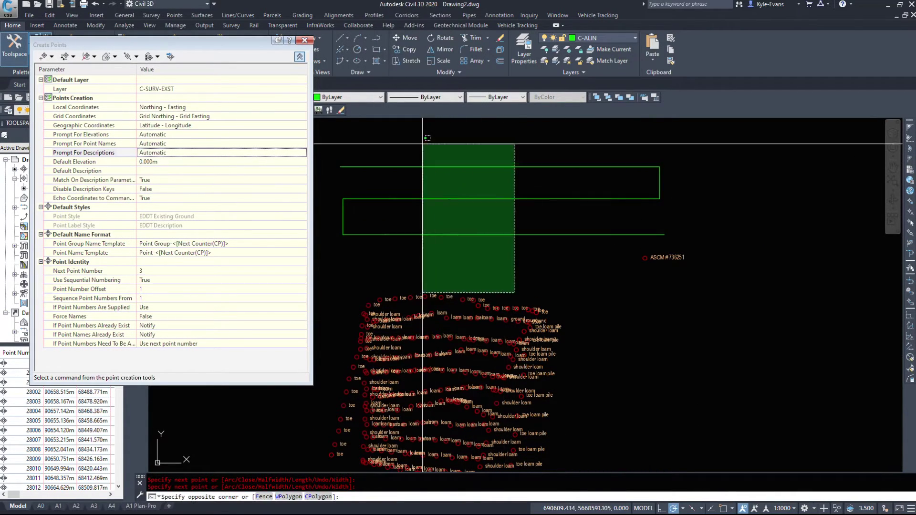
click(446, 153)
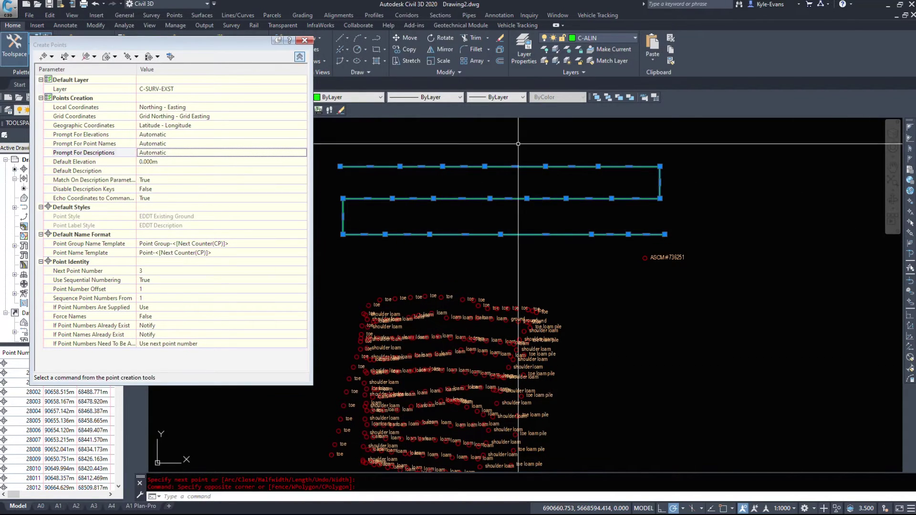
- Clear the polyline selection and expand the first Create Points toolbar dropdown of point methods
scroll(603, 326, down, 5)
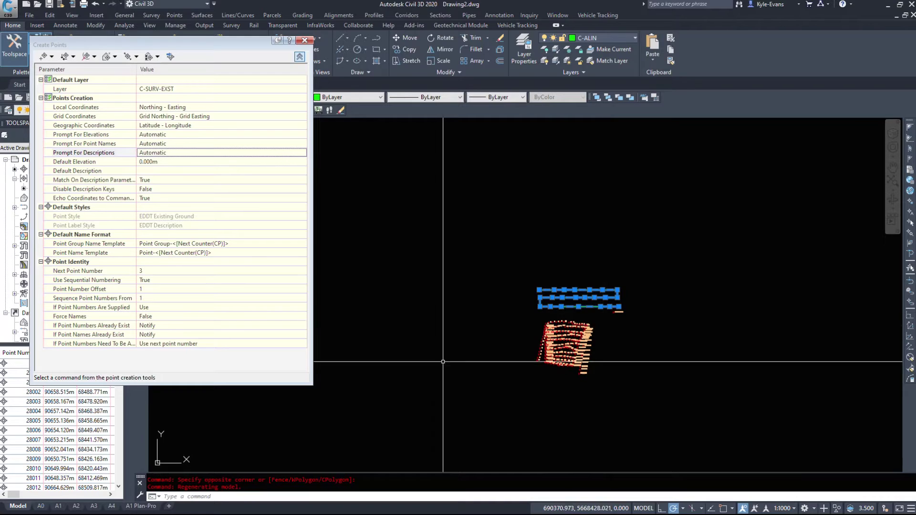
key(Escape)
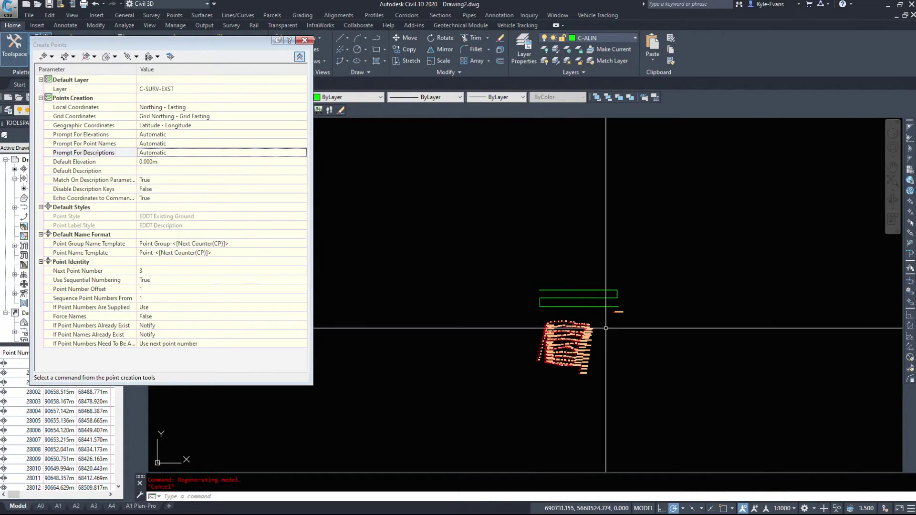
click(40, 48)
click(51, 57)
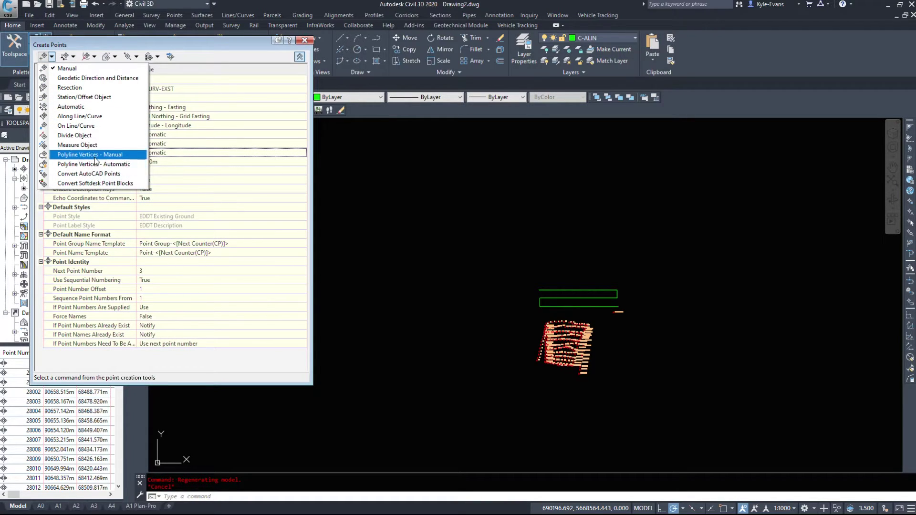
- Run Polyline Vertices - Automatic and pick the zigzag polyline to place points at every vertex
click(273, 199)
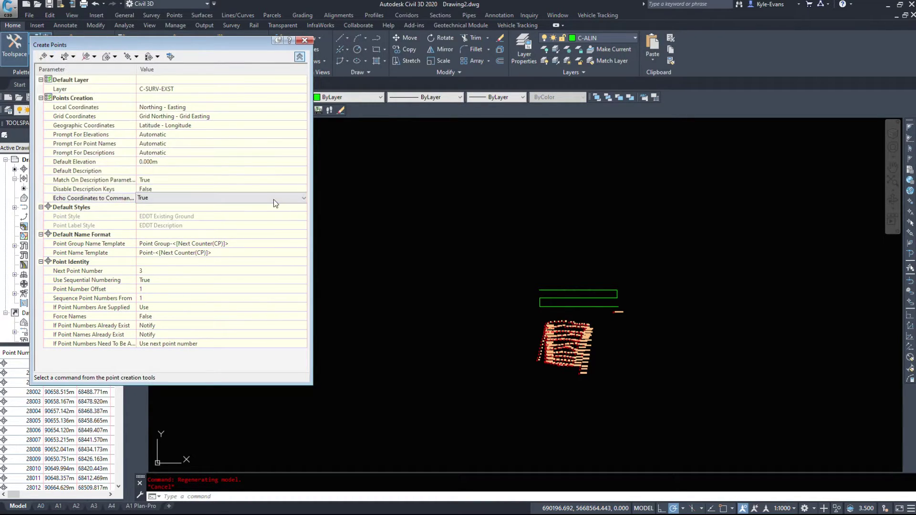
click(52, 57)
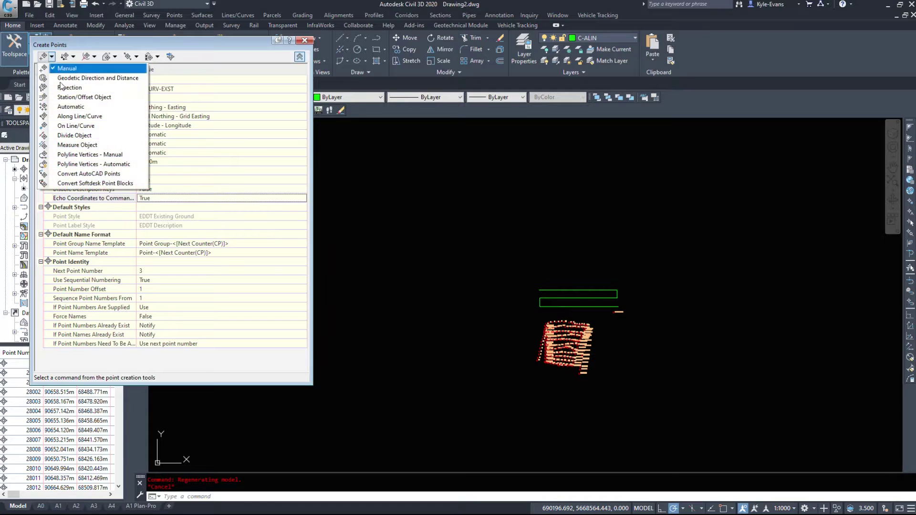
click(83, 164)
scroll(579, 322, up, 4)
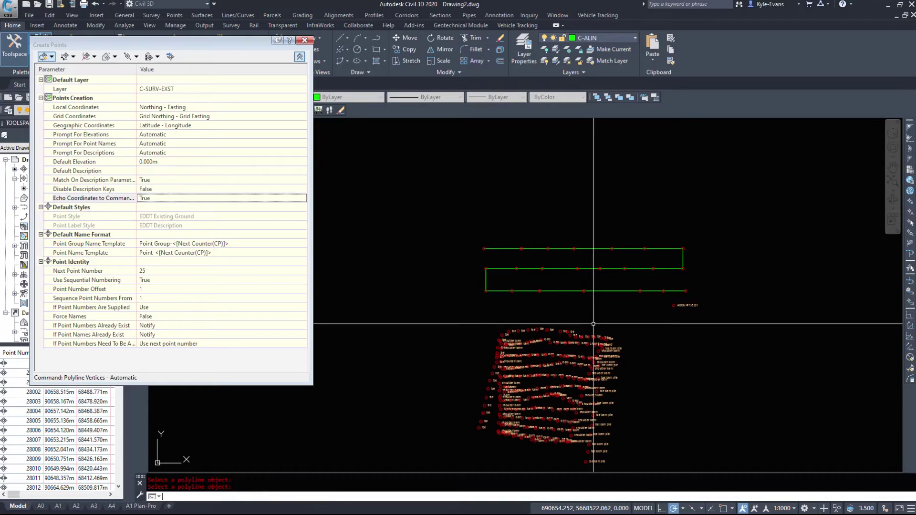
click(474, 190)
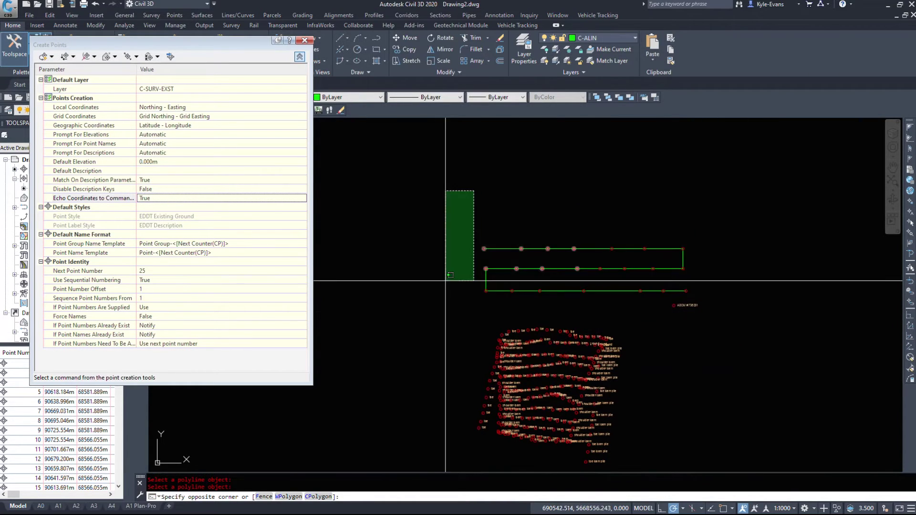
click(446, 306)
click(537, 265)
click(553, 278)
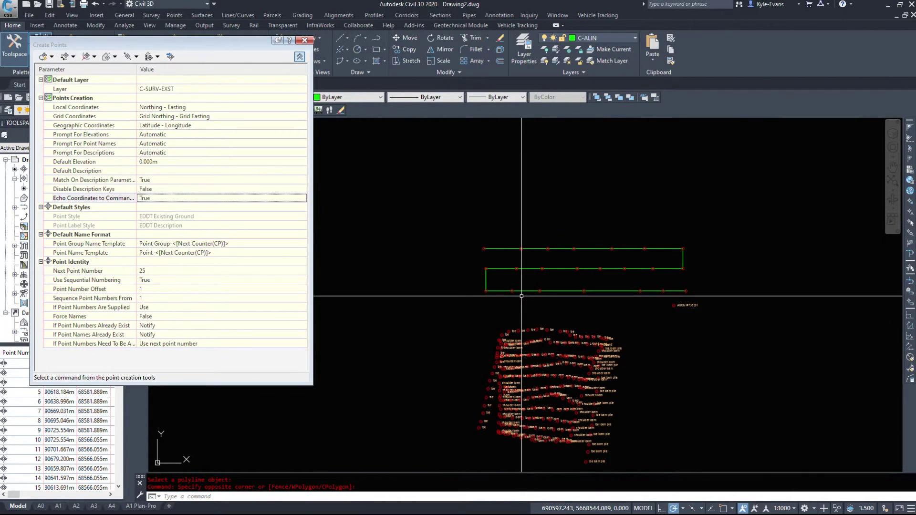
click(419, 173)
click(777, 388)
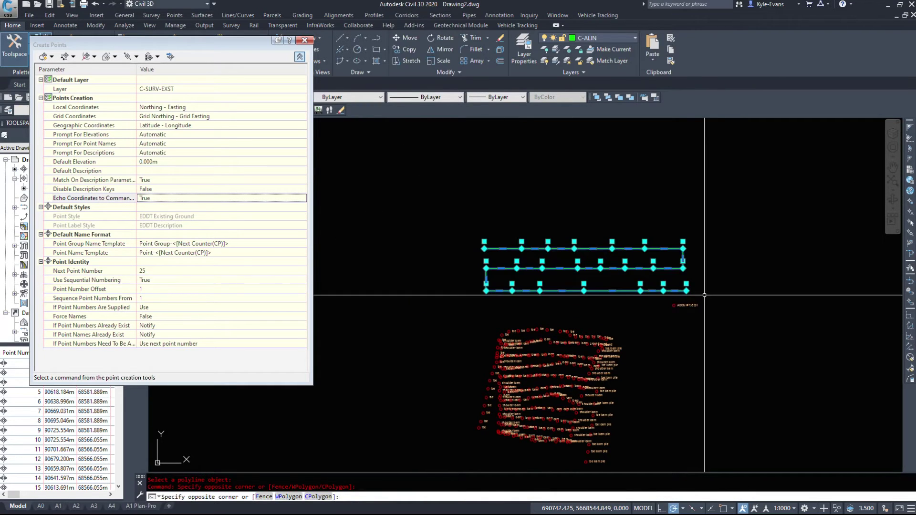
- Window-select the new vertex points and request Elevations from Surface for them
right_click(479, 252)
key(Escape)
key(Escape)
click(477, 236)
click(625, 298)
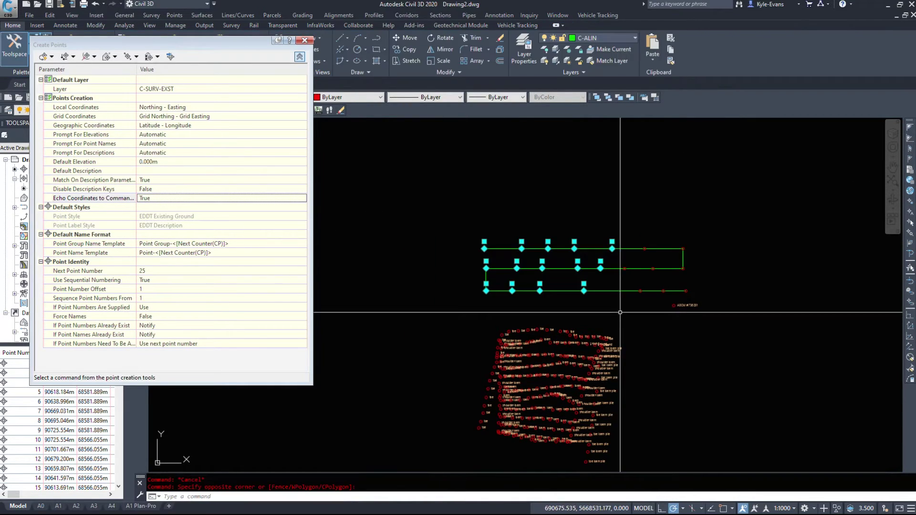
right_click(557, 255)
click(618, 399)
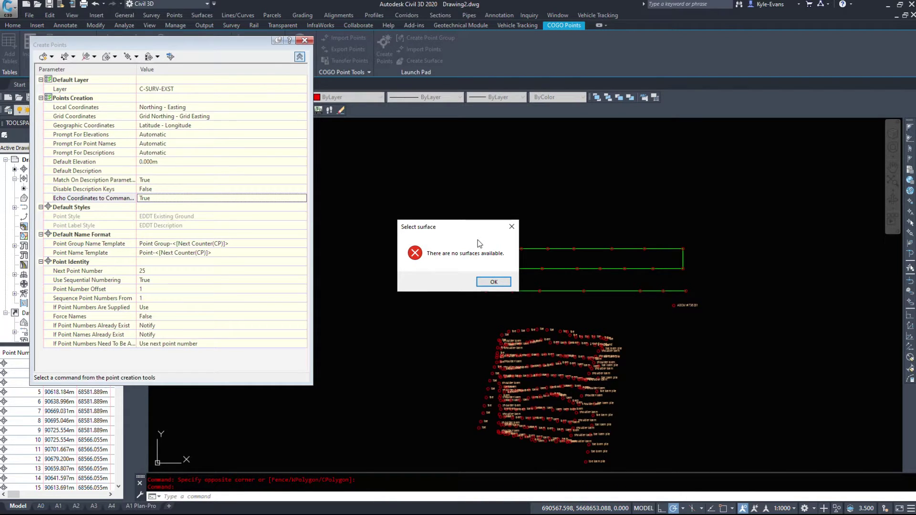
key(Return)
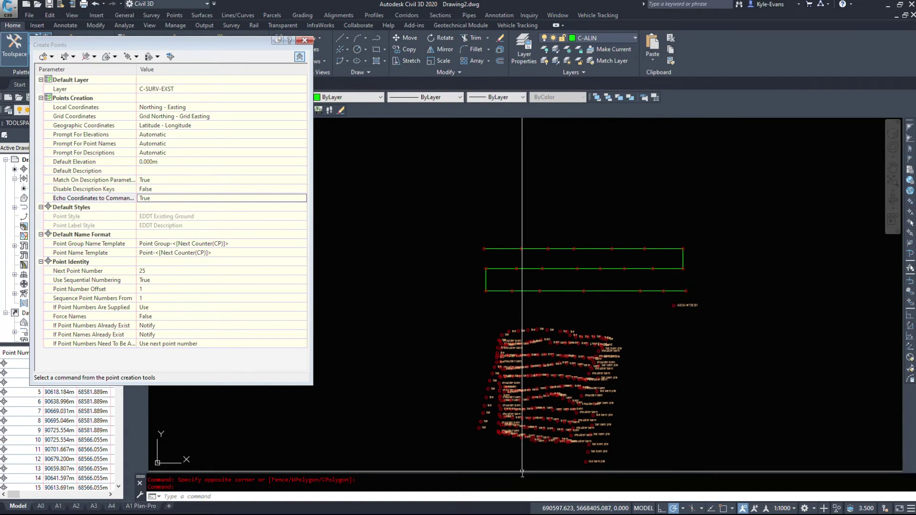
click(453, 380)
click(437, 83)
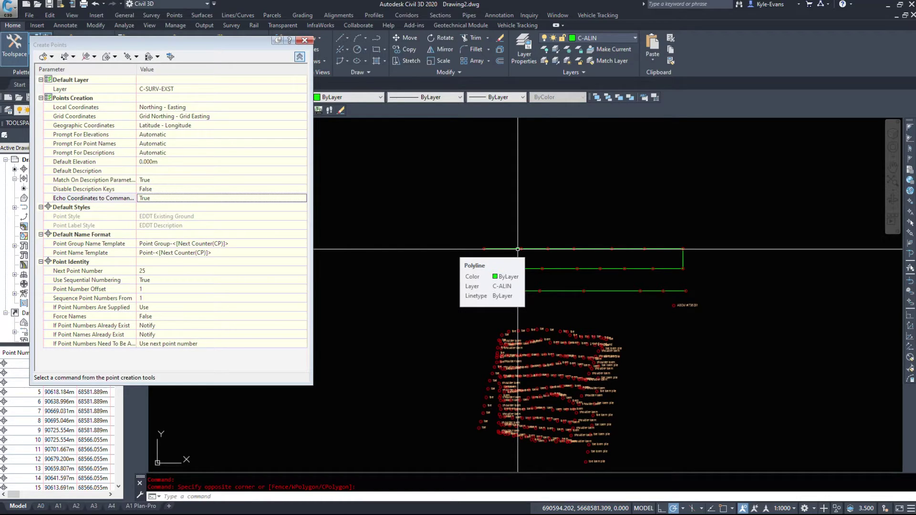
scroll(553, 277, up, 3)
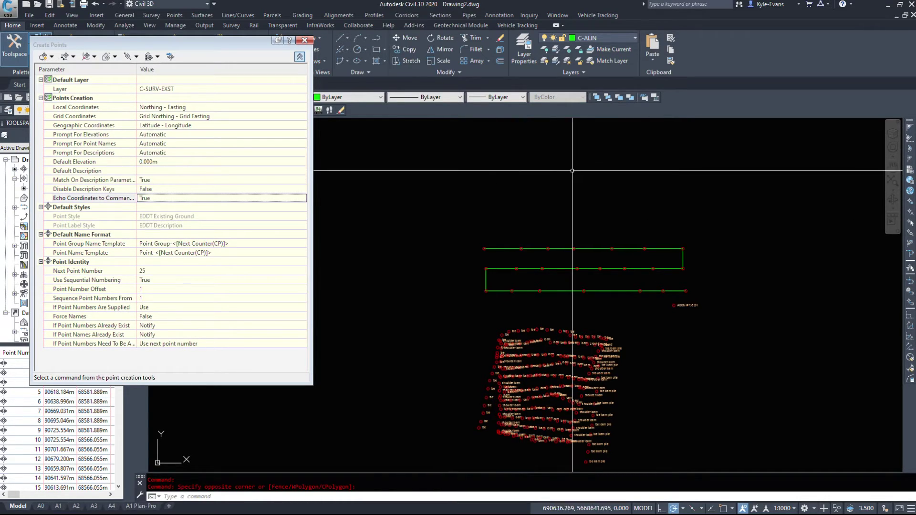
- Start adding a vertex to the zigzag polyline's bottom line, then cancel it
click(623, 309)
mouse_move(627, 296)
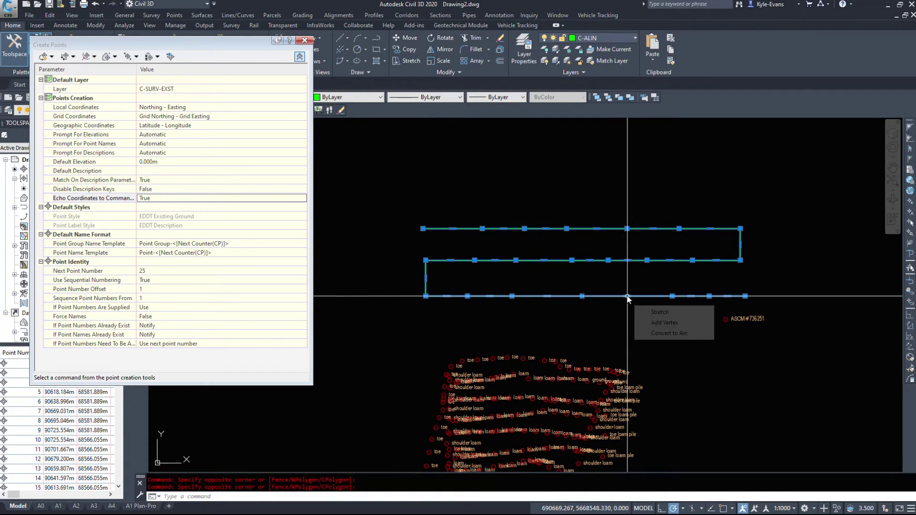
click(657, 323)
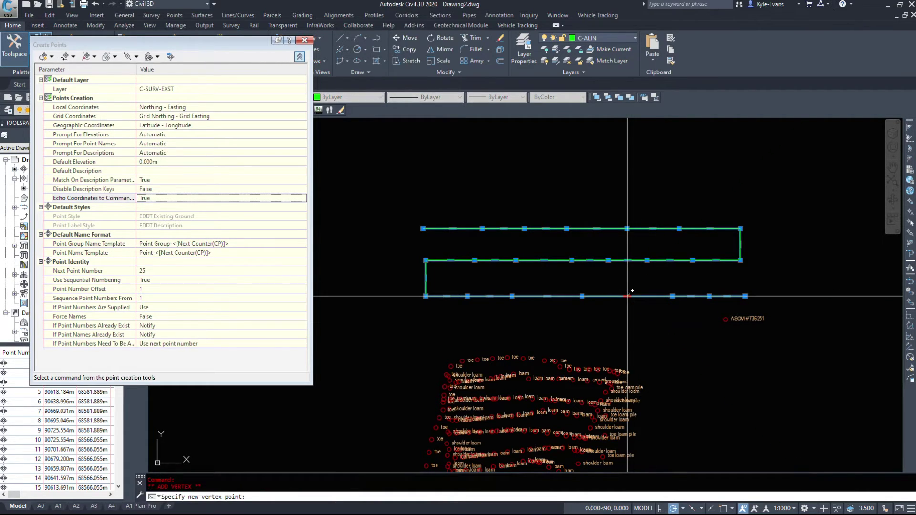
key(Escape)
- Erase the 22 vertex points and begin editing the next point number
click(388, 188)
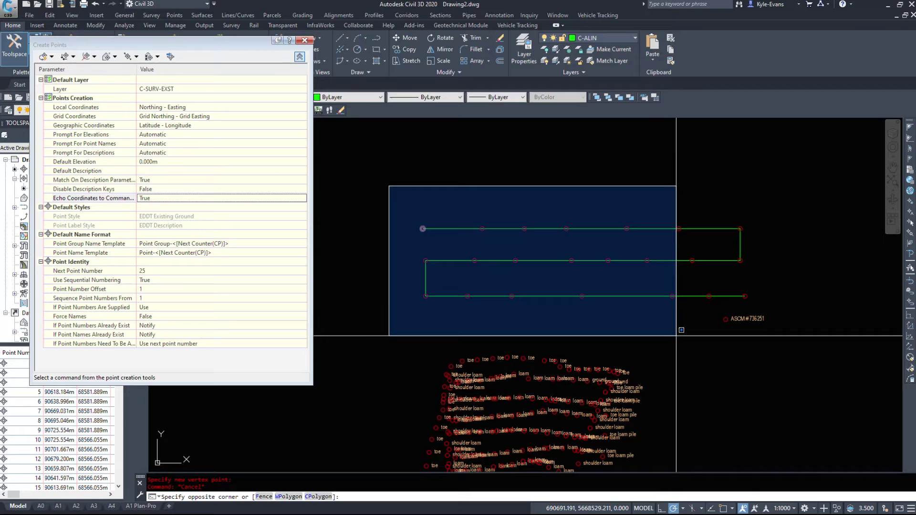
click(674, 317)
key(Delete)
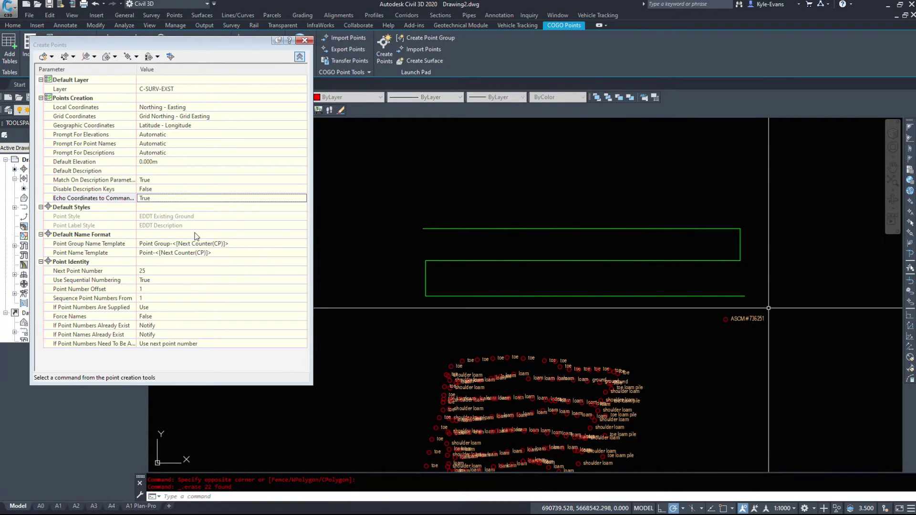
click(161, 270)
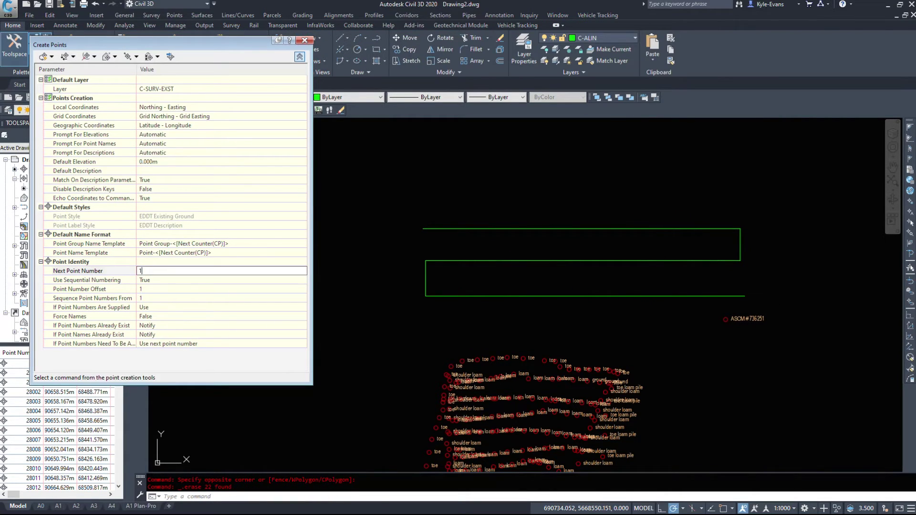
- Enter 1 as the next point number and accept the Point Name Template unchanged
text(1)
click(177, 252)
key(Return)
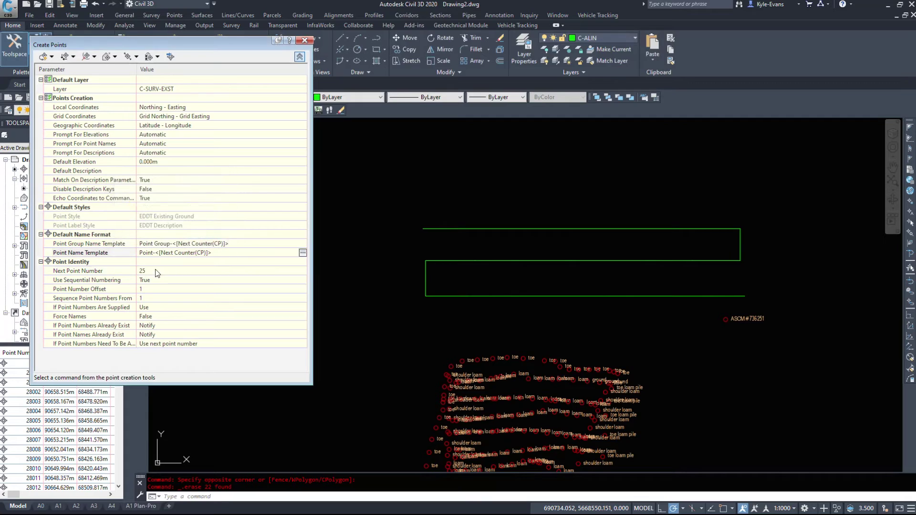
click(303, 252)
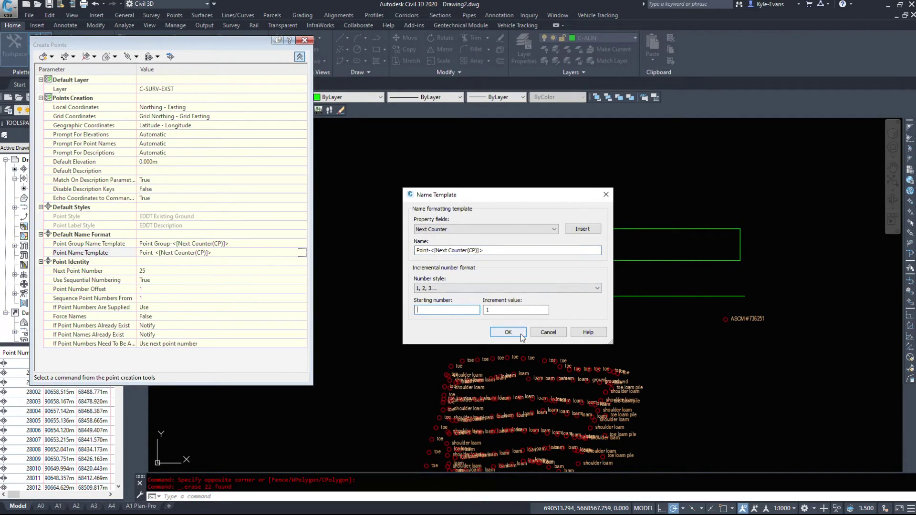
click(506, 332)
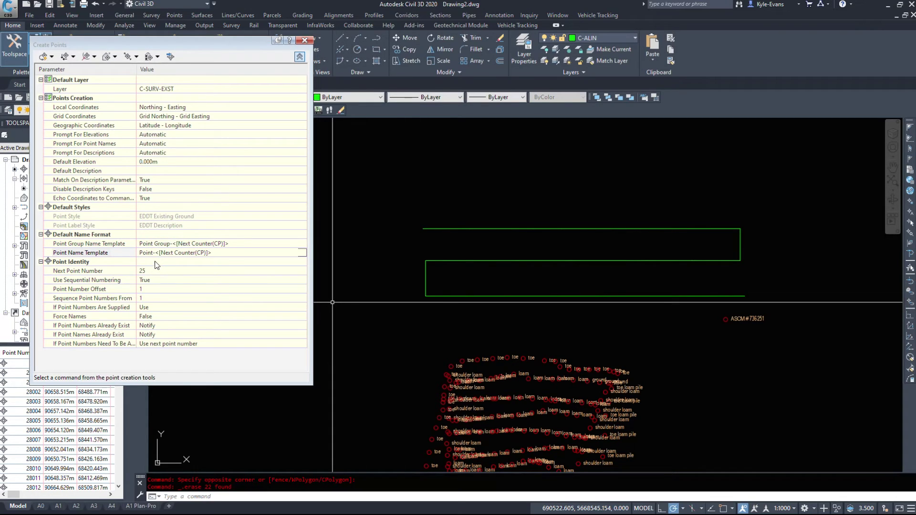
- Re-edit the next point number with 2 and choose Polyline Vertices - Automatic
click(160, 270)
text(2)
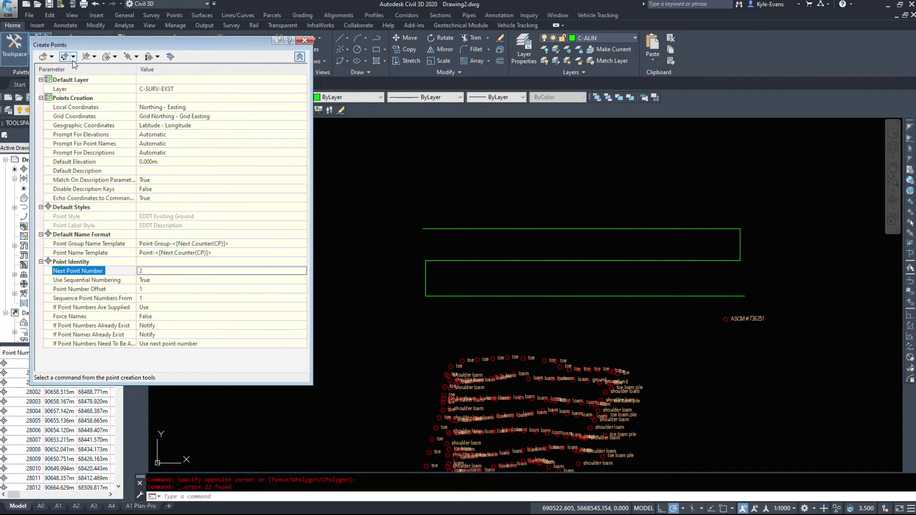
click(51, 57)
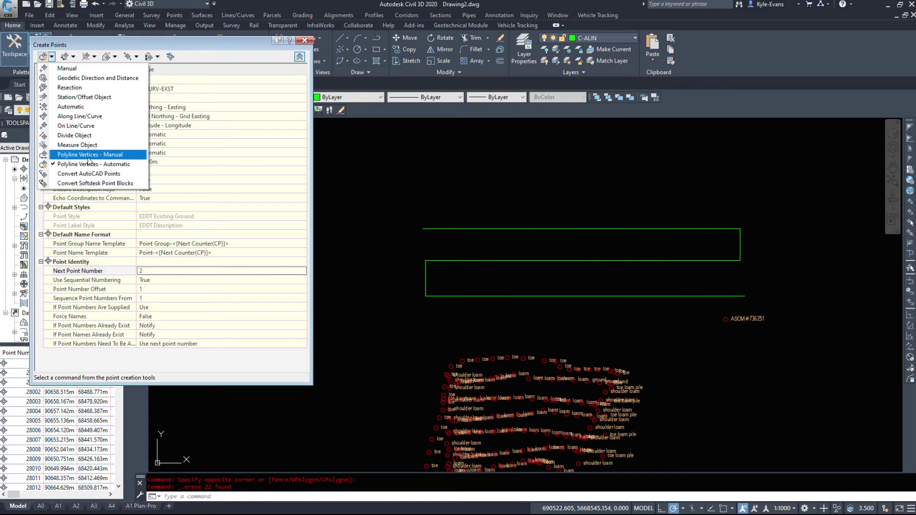
click(87, 165)
- Place points along the zigzag polyline, check two top-line points, pan down, and reopen the point methods list
click(494, 261)
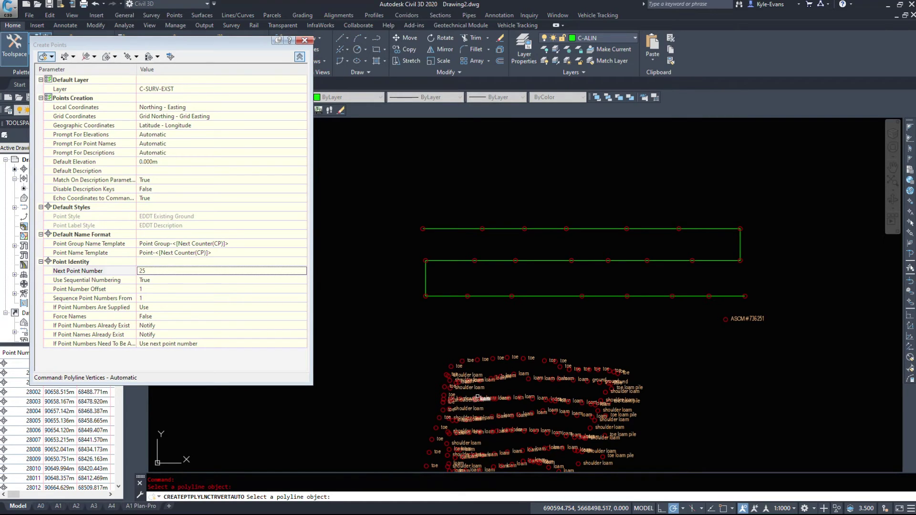
key(Escape)
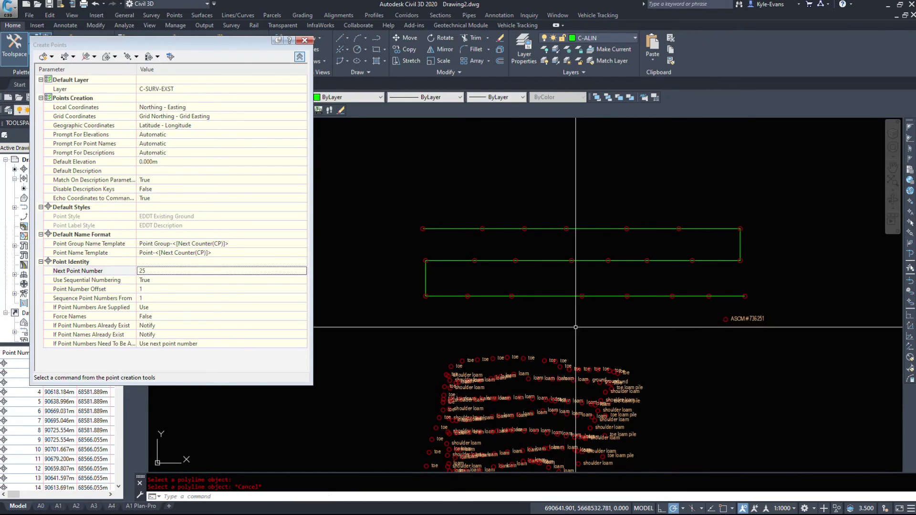
click(414, 217)
click(493, 236)
click(521, 212)
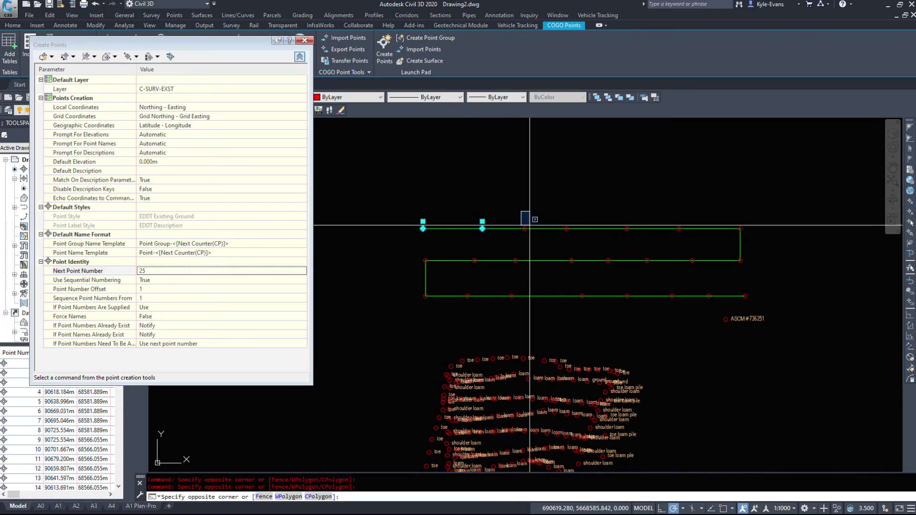
key(Escape)
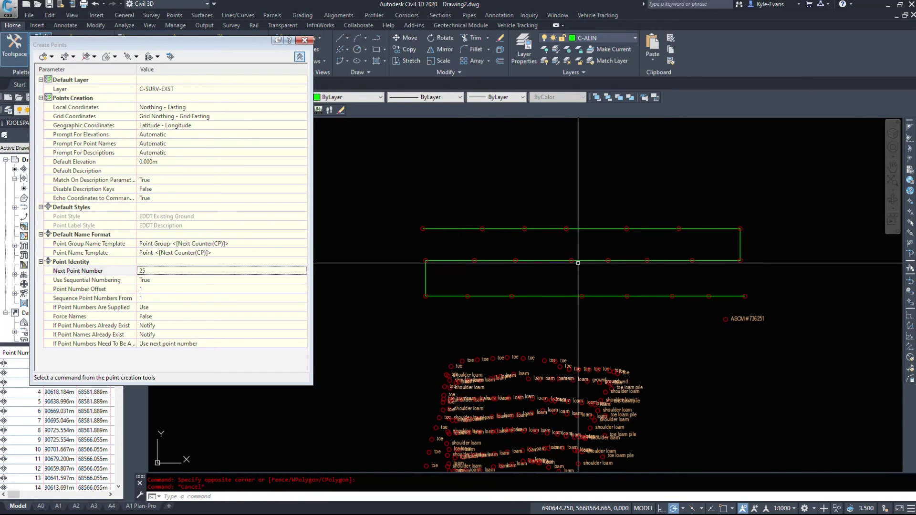
middle_drag(578, 263, 600, 146)
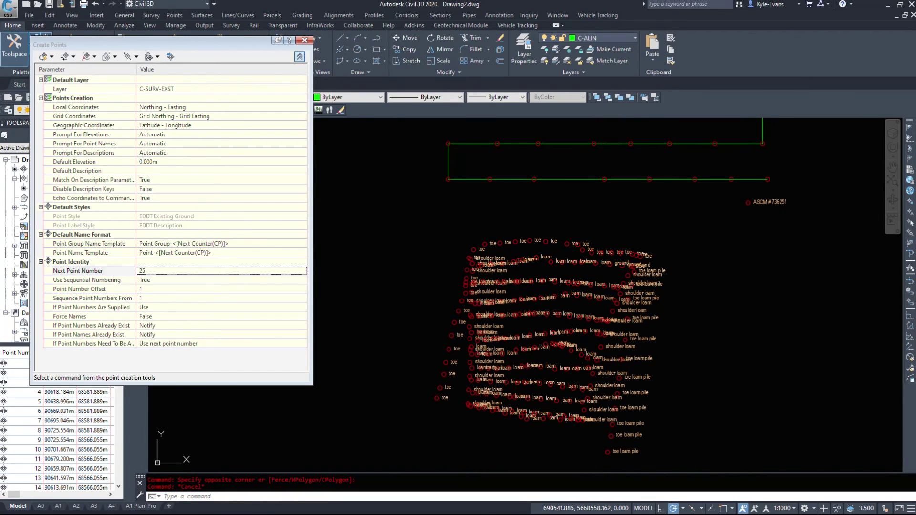
click(54, 57)
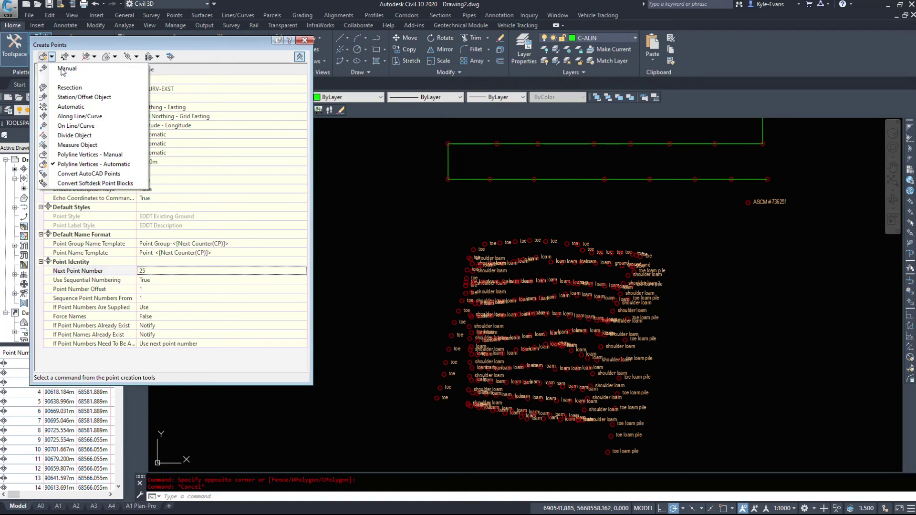